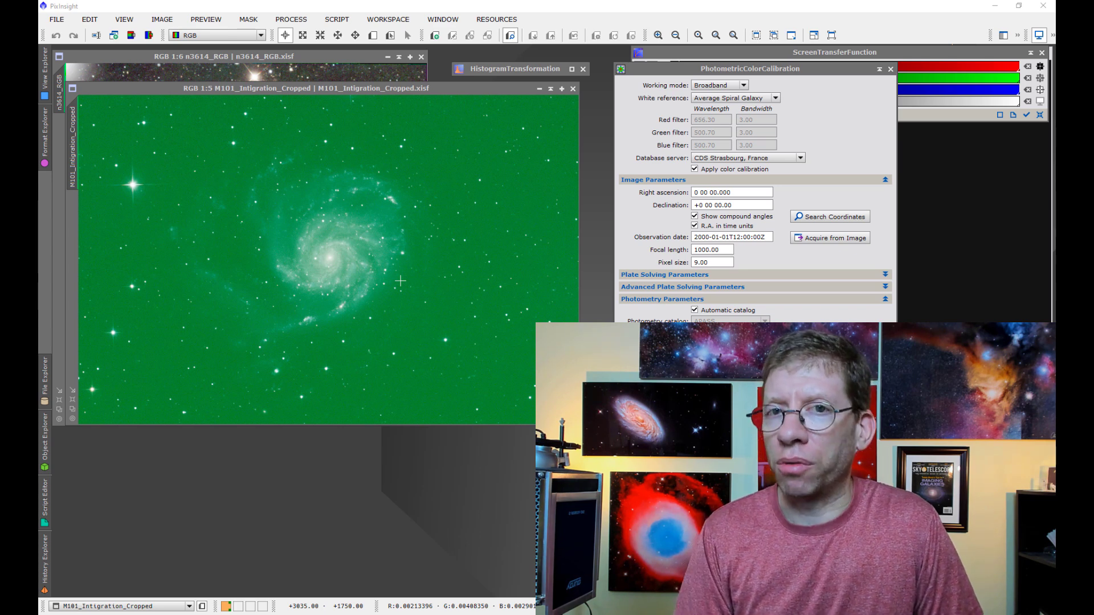
left_click_drag(708, 68, 691, 67)
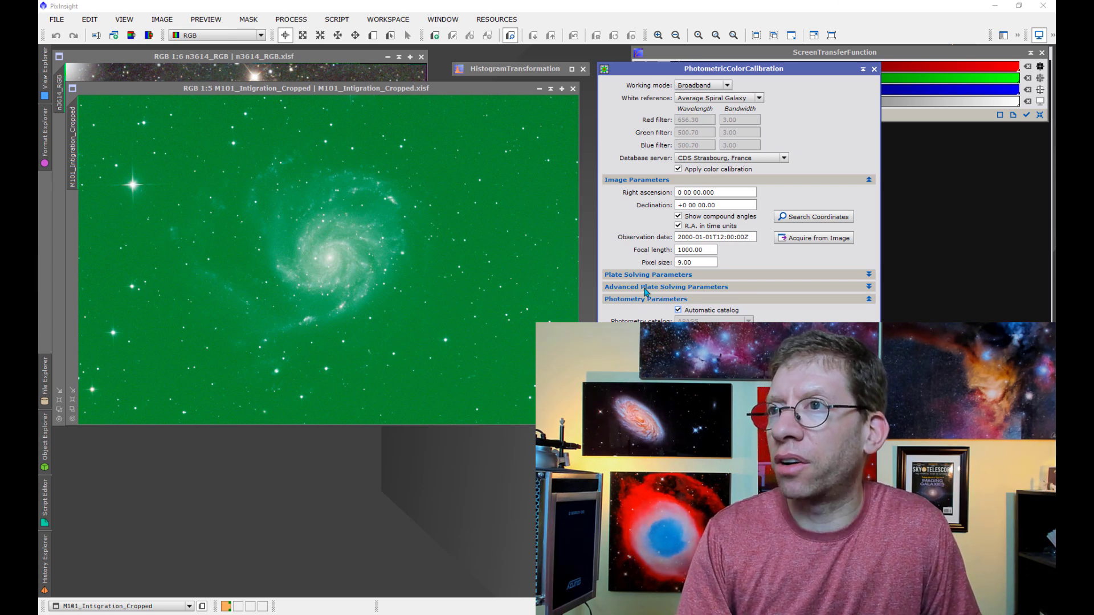
left_click(627, 275)
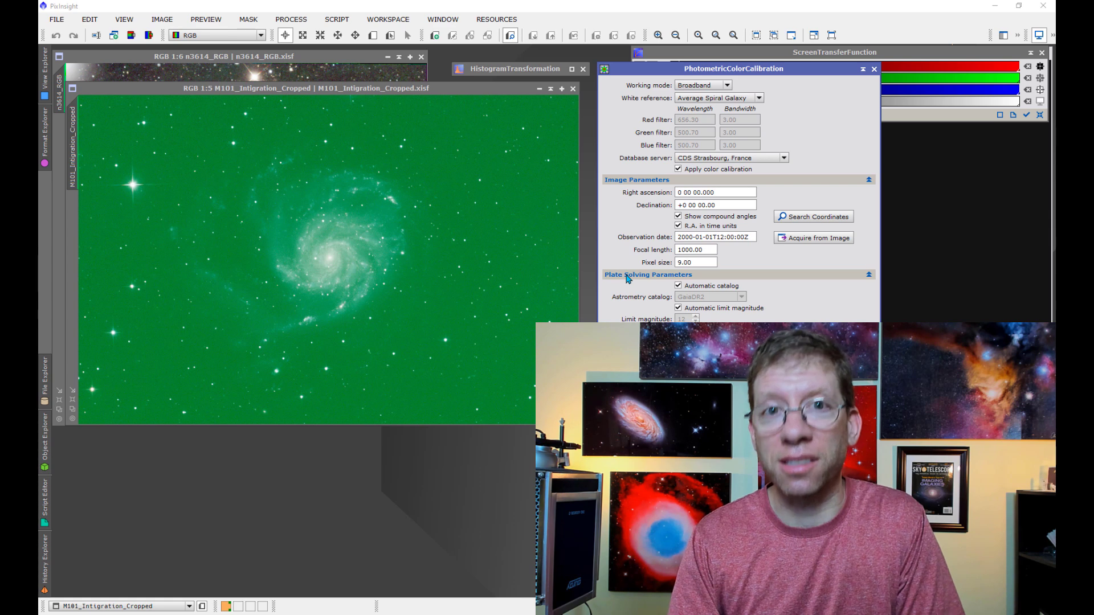
left_click(628, 275)
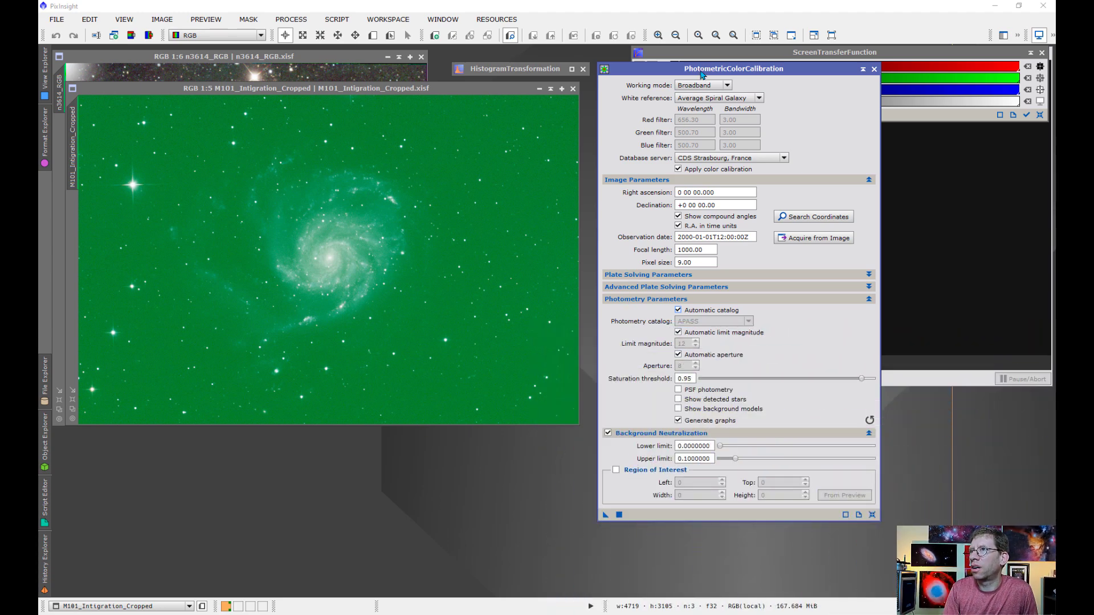
- Fill in the calibration's coordinates, observation date, focal length and pixel size by acquiring them from the M101 image
left_click_drag(702, 75, 696, 75)
left_click(678, 192)
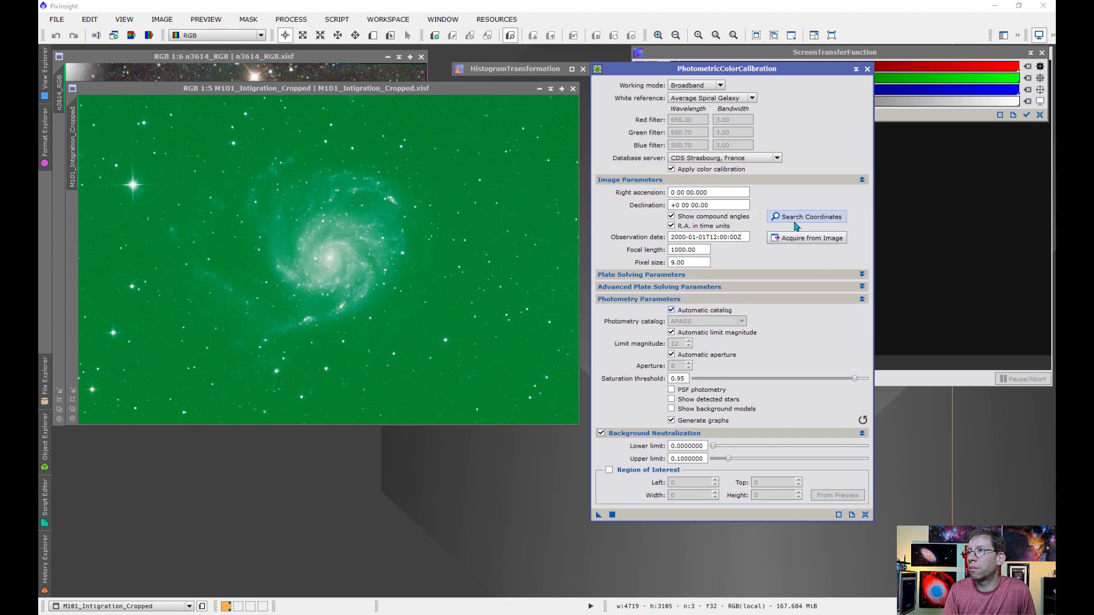
left_click(812, 238)
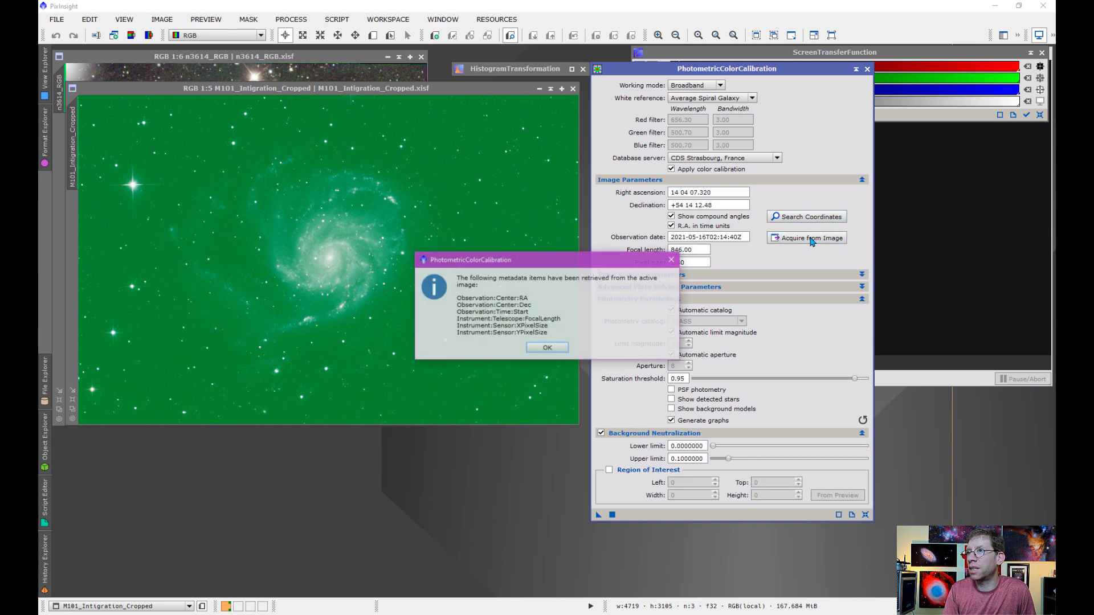
left_click(547, 348)
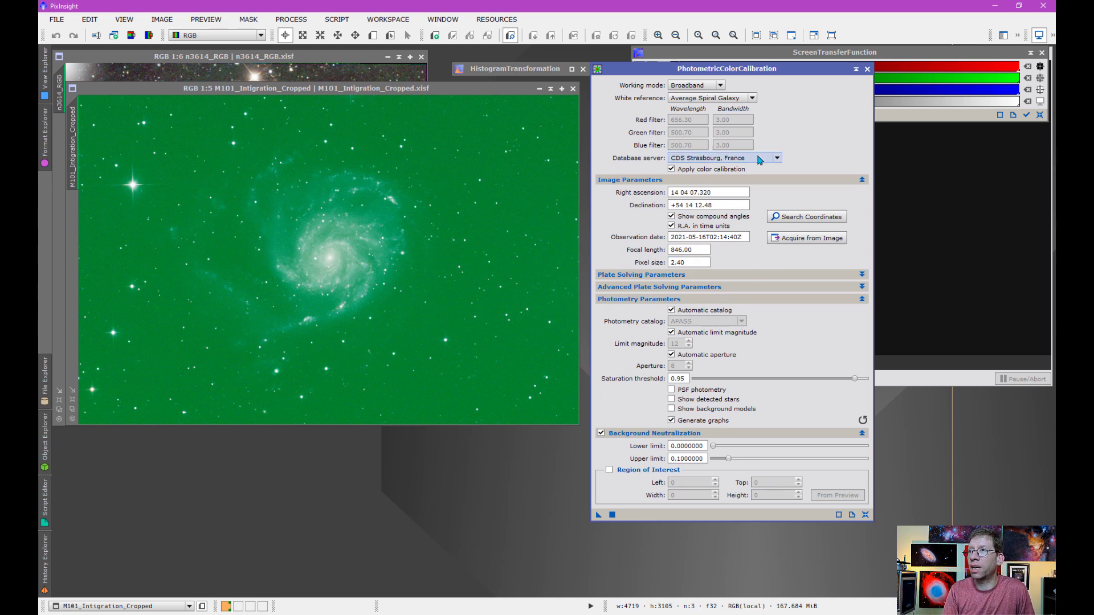
left_click_drag(735, 72, 735, 57)
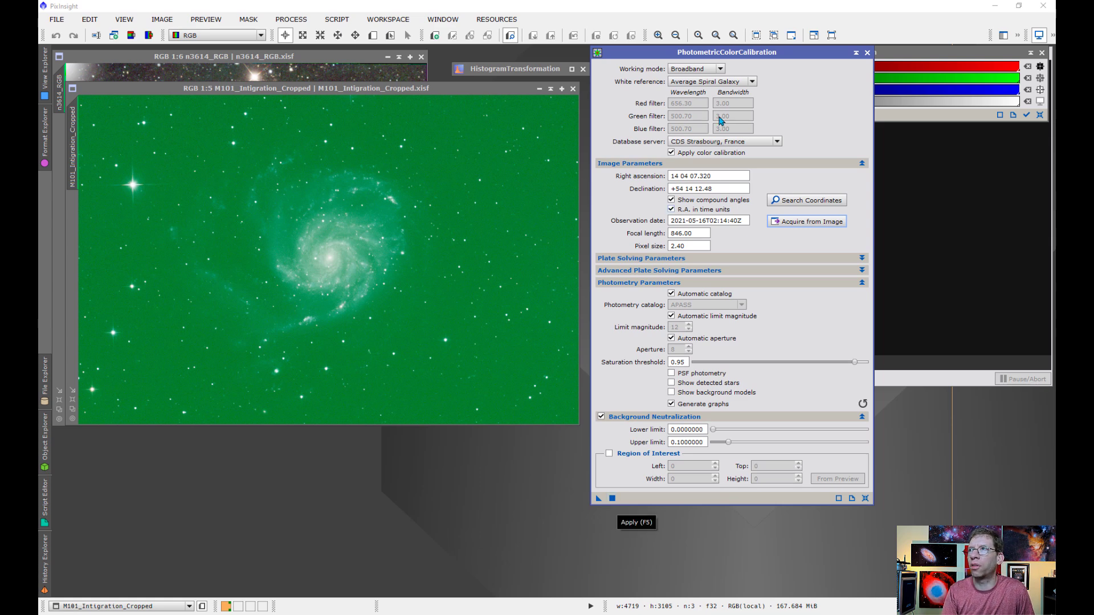
- Auto-stretch the M101_Intigration_Cropped display with linked channels and inspect the galaxy up close
left_click(910, 56)
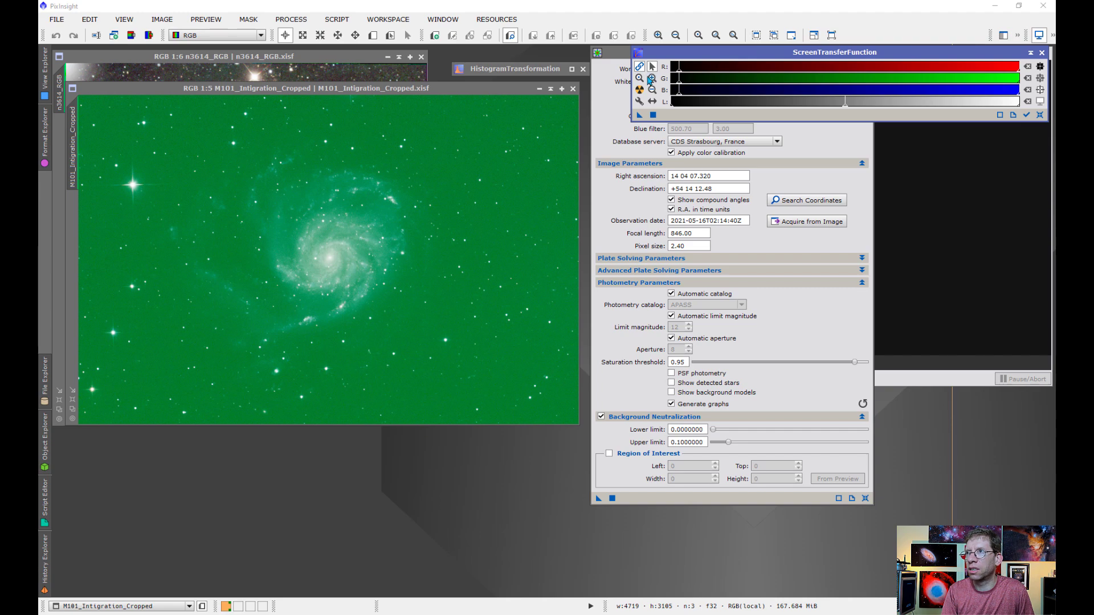
left_click(639, 91)
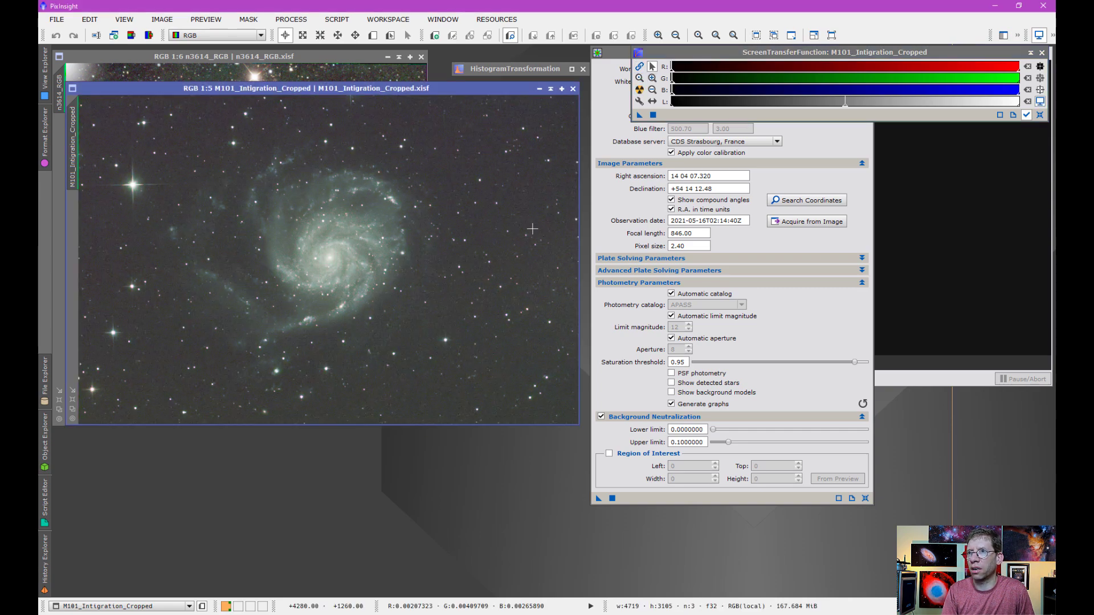
scroll(395, 272, "up", 2)
scroll(394, 272, "up", 1)
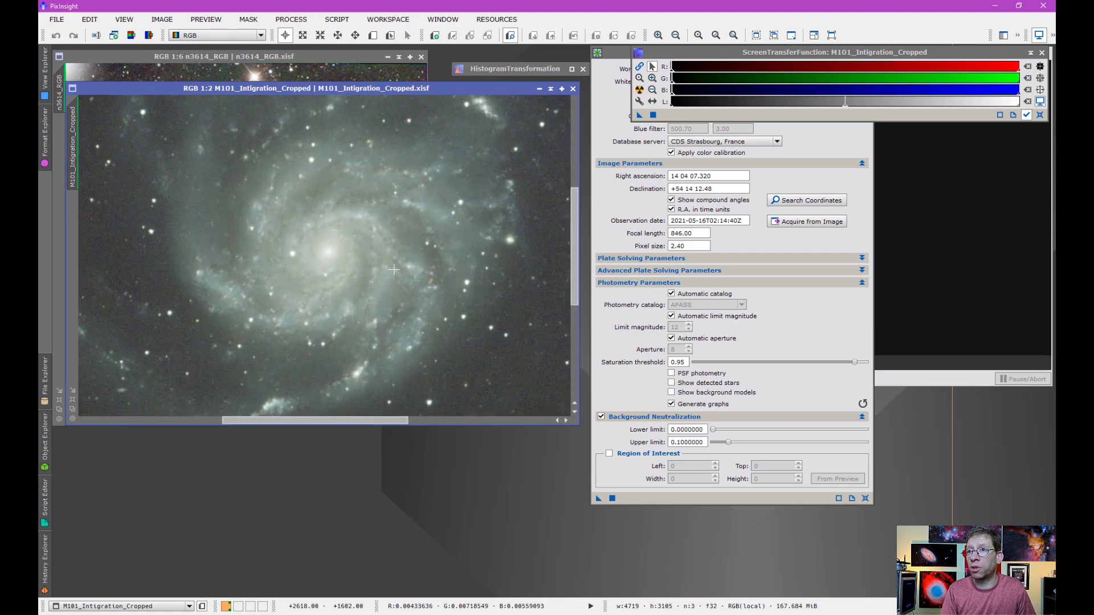
scroll(394, 270, "down", 3)
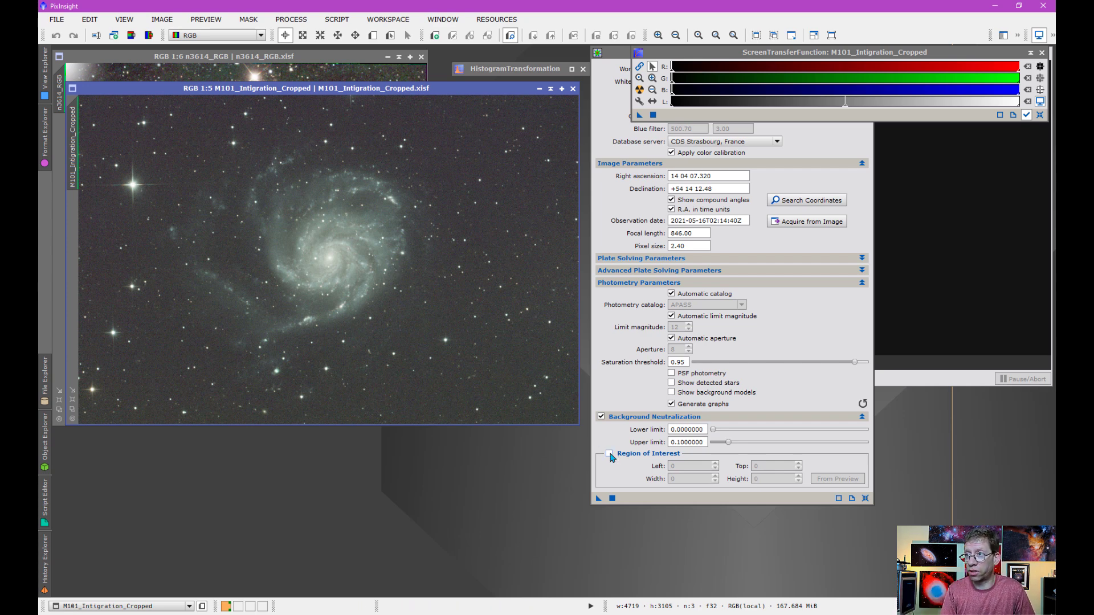
- Try to run PhotometricColorCalibration on the M101 image with the automatic photometry catalog and review the console output
left_click(649, 260)
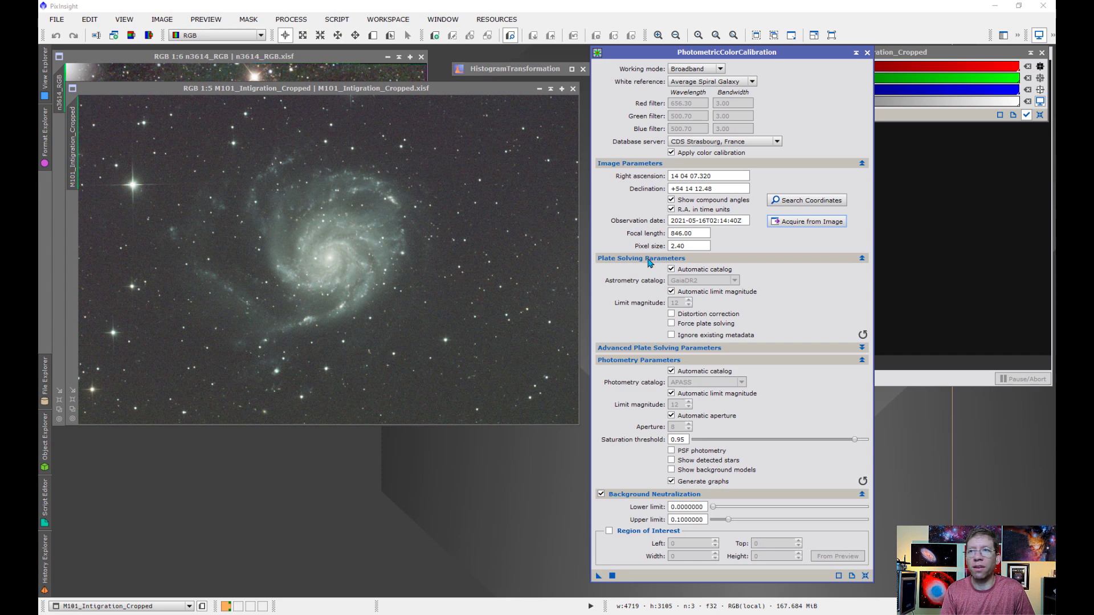
left_click(650, 261)
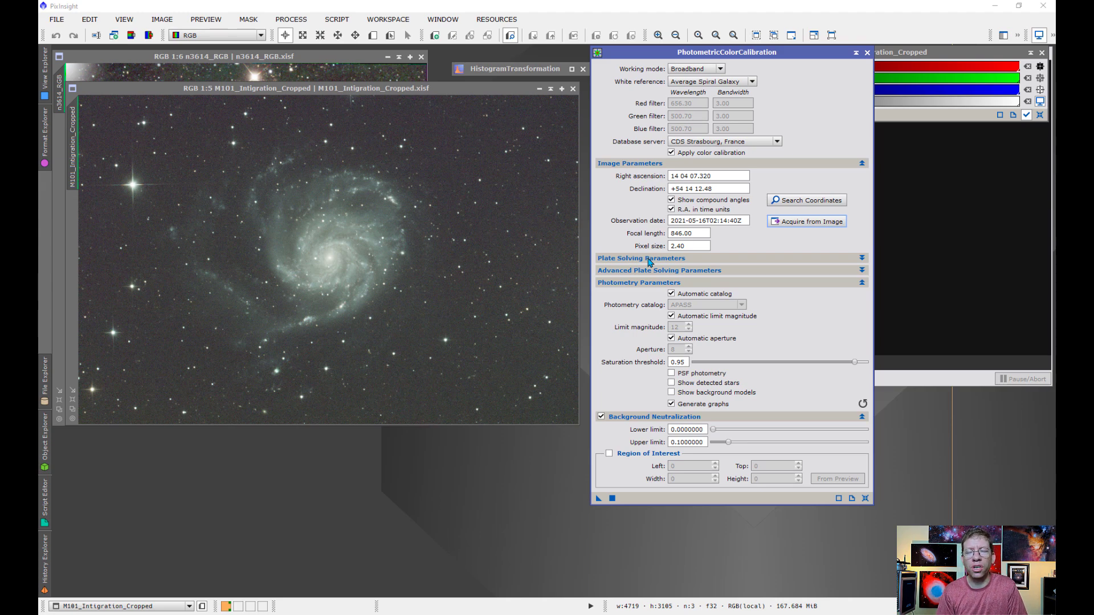
left_click(650, 259)
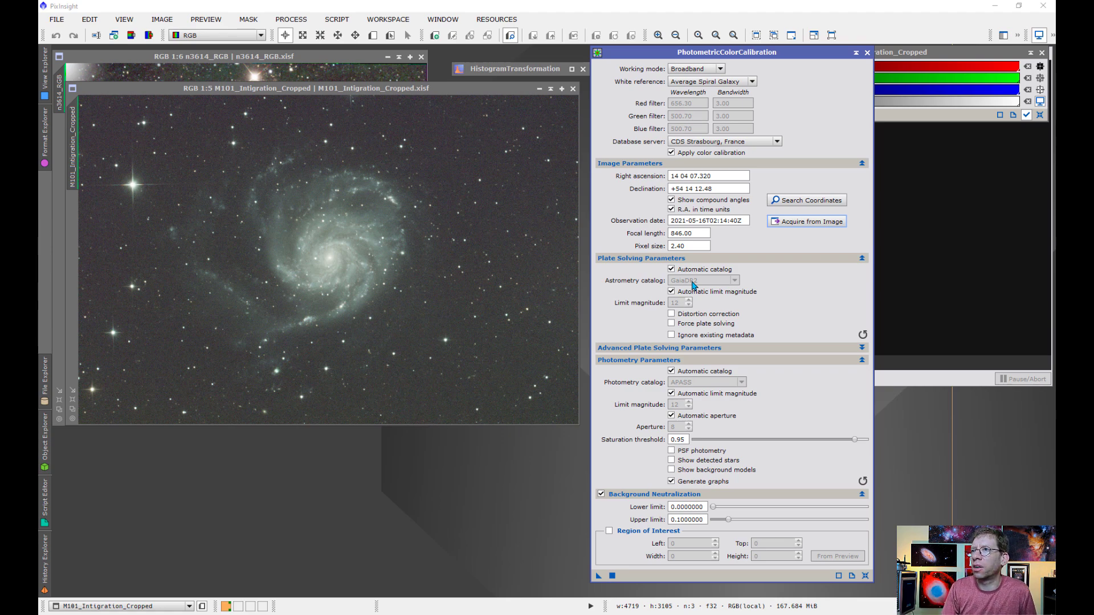
left_click(648, 259)
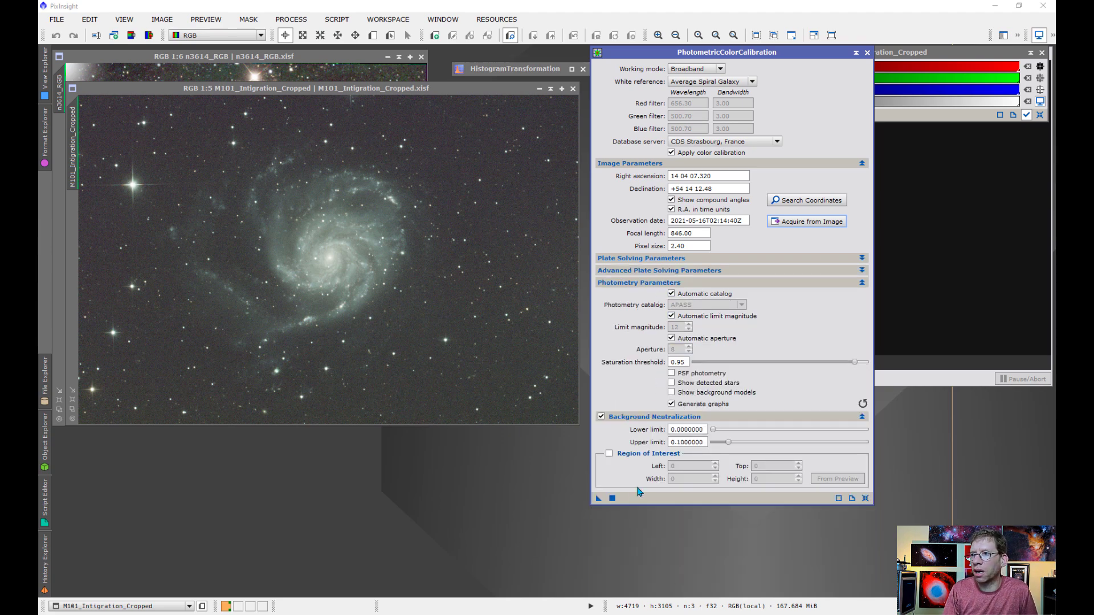
left_click(612, 498)
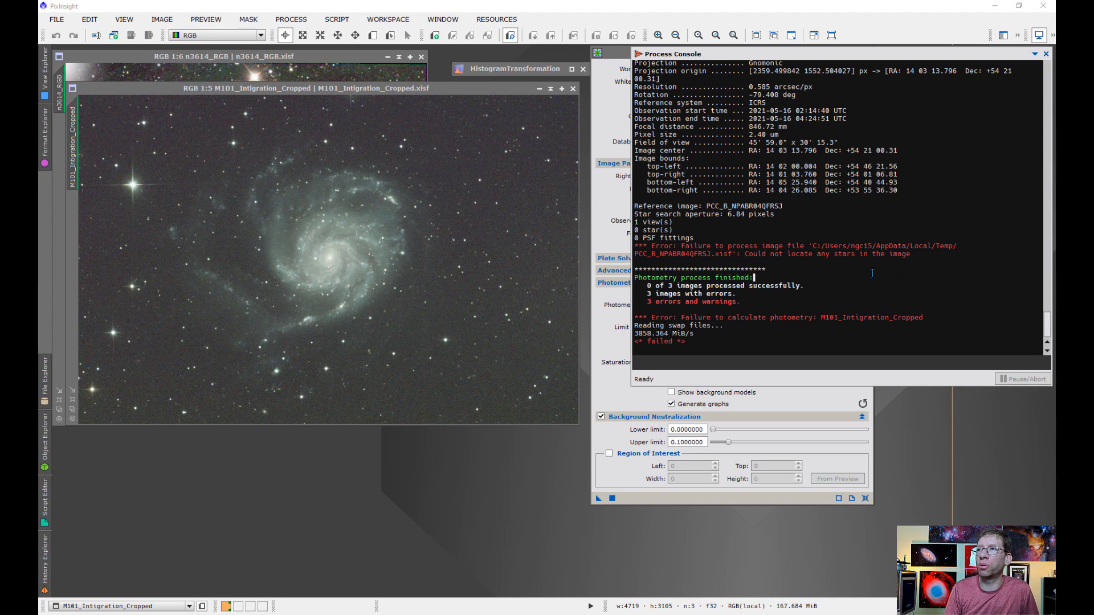
scroll(872, 273, "up", 3)
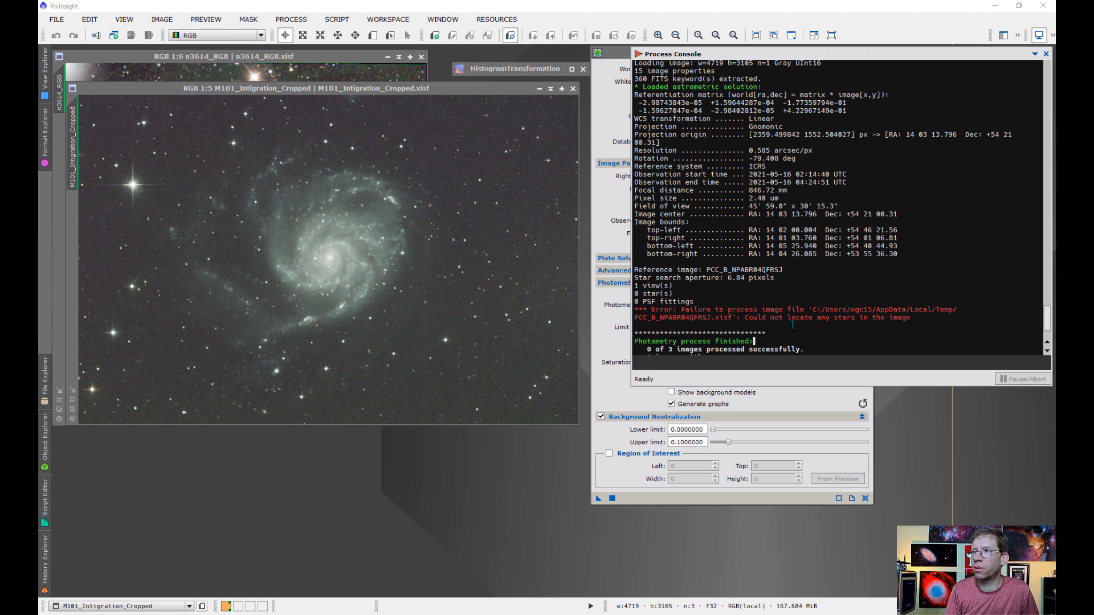
- Calibrate the M101 image's color with the automatic catalog disabled and APASSDR9_XPSD as photometry catalog, and dismiss the white balance graphs
left_click(621, 303)
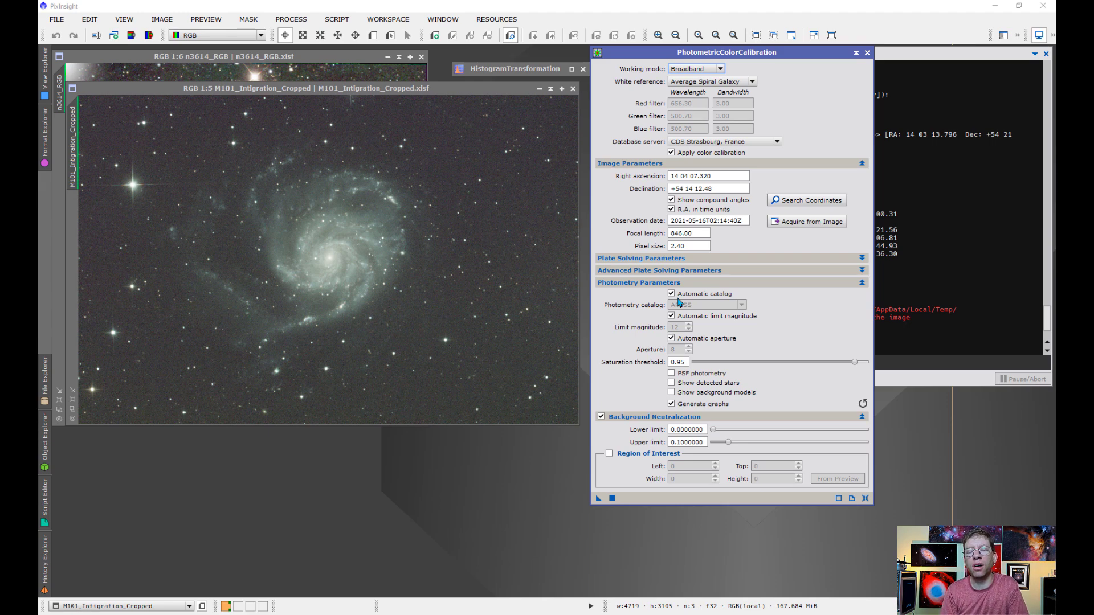
left_click(672, 294)
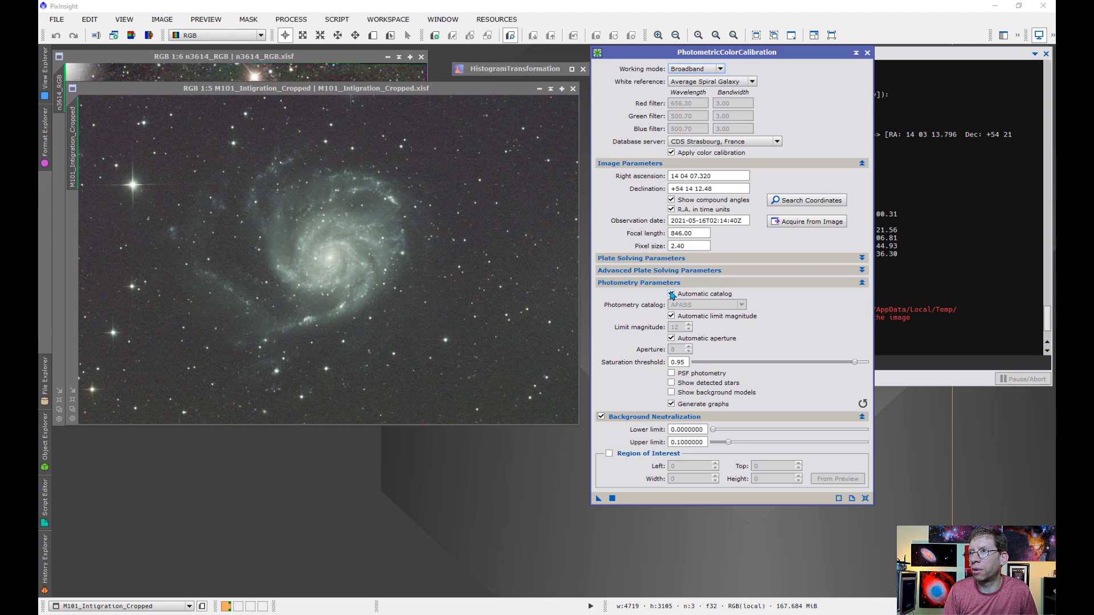
left_click(705, 305)
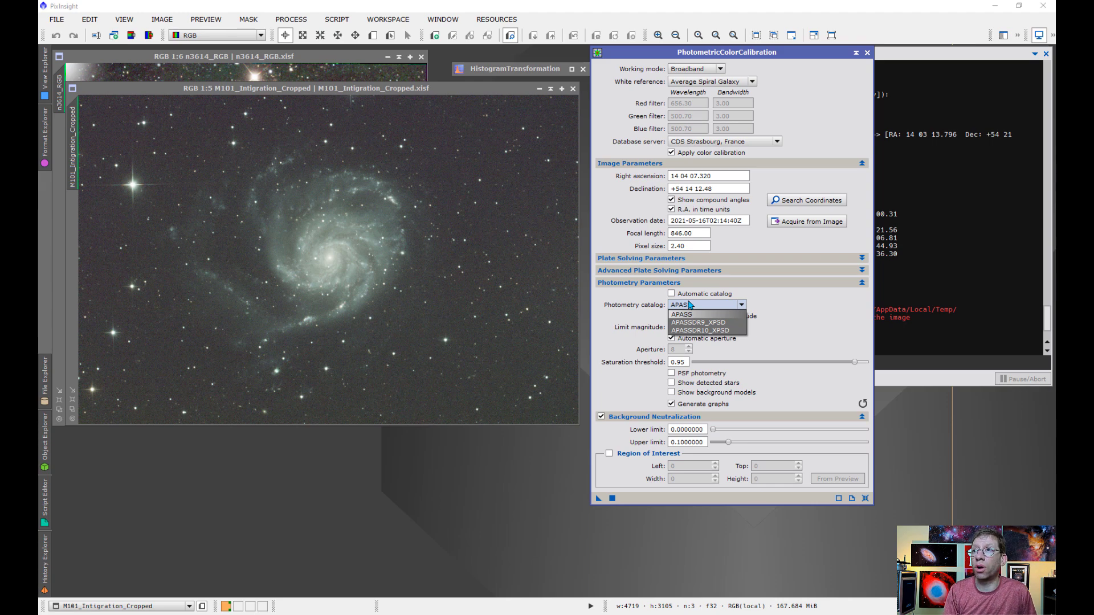
left_click(703, 323)
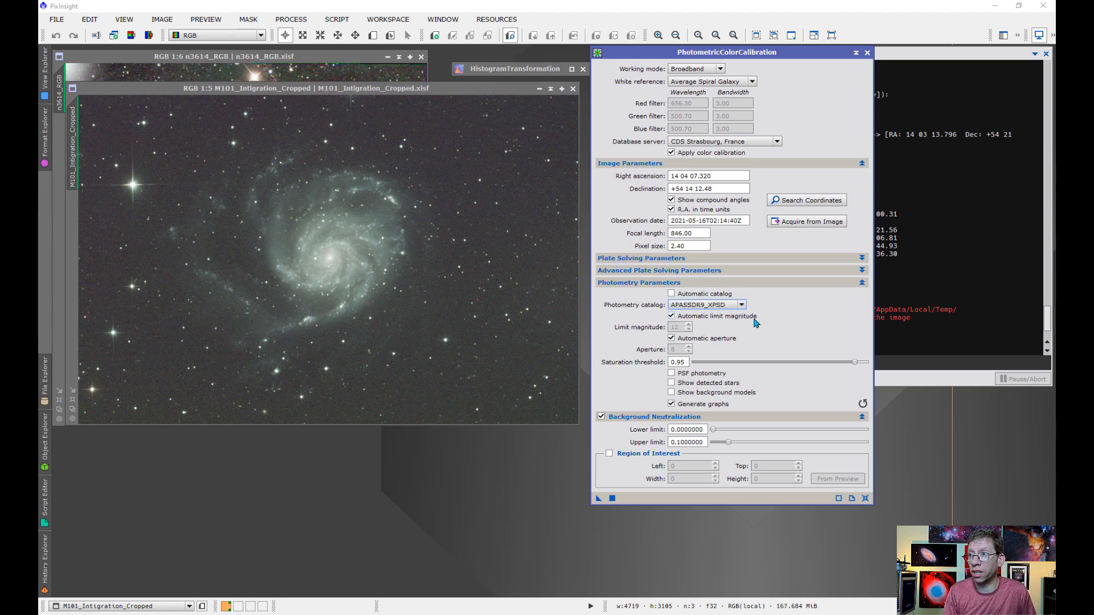
mouse_move(650, 314)
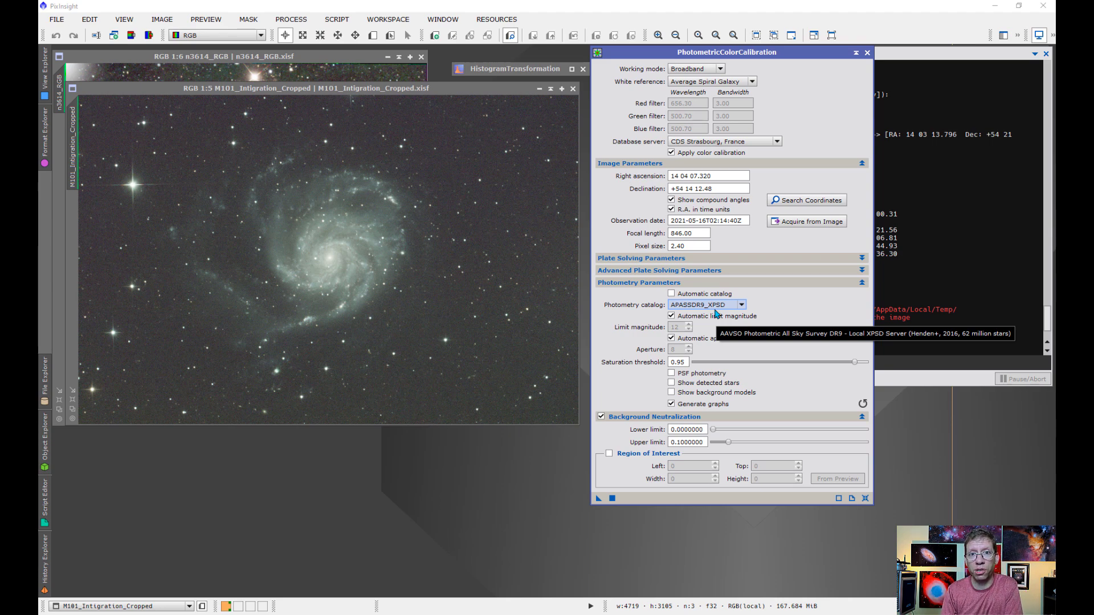
left_click(613, 499)
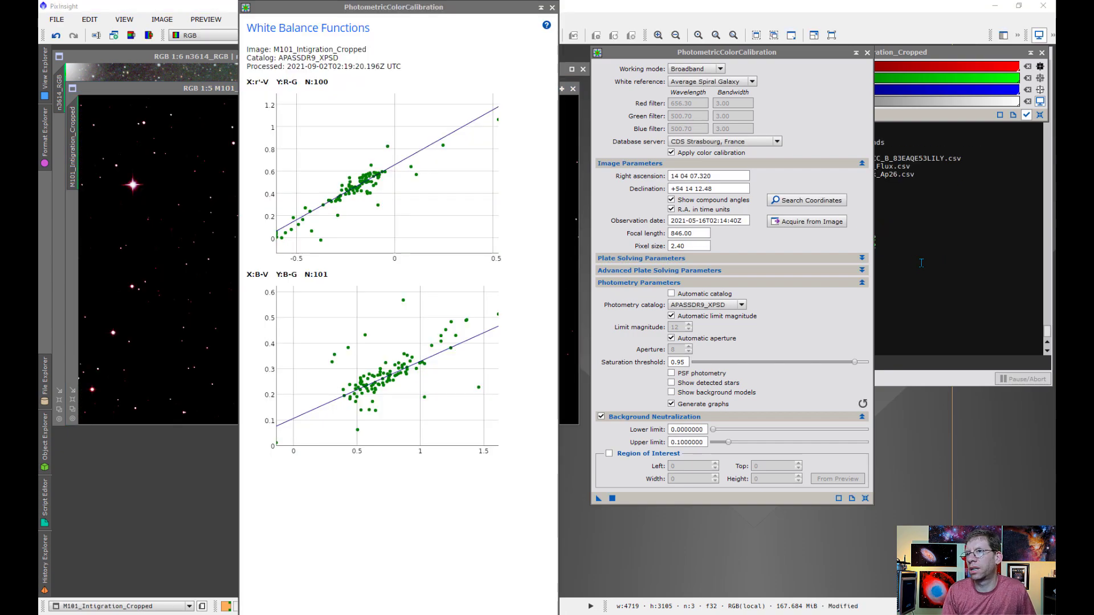
left_click(192, 200)
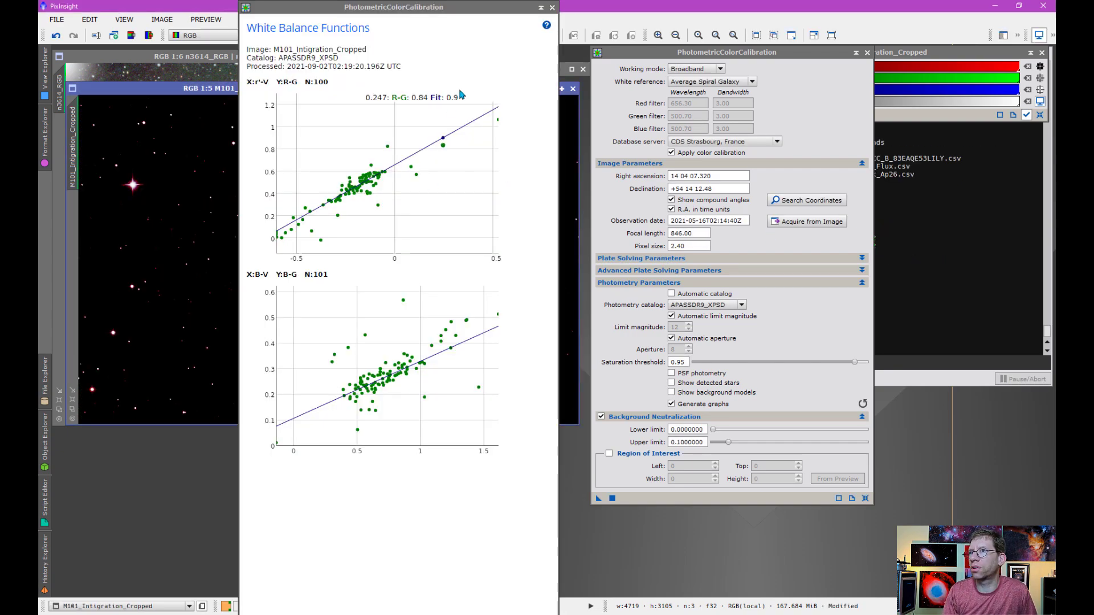
left_click(552, 8)
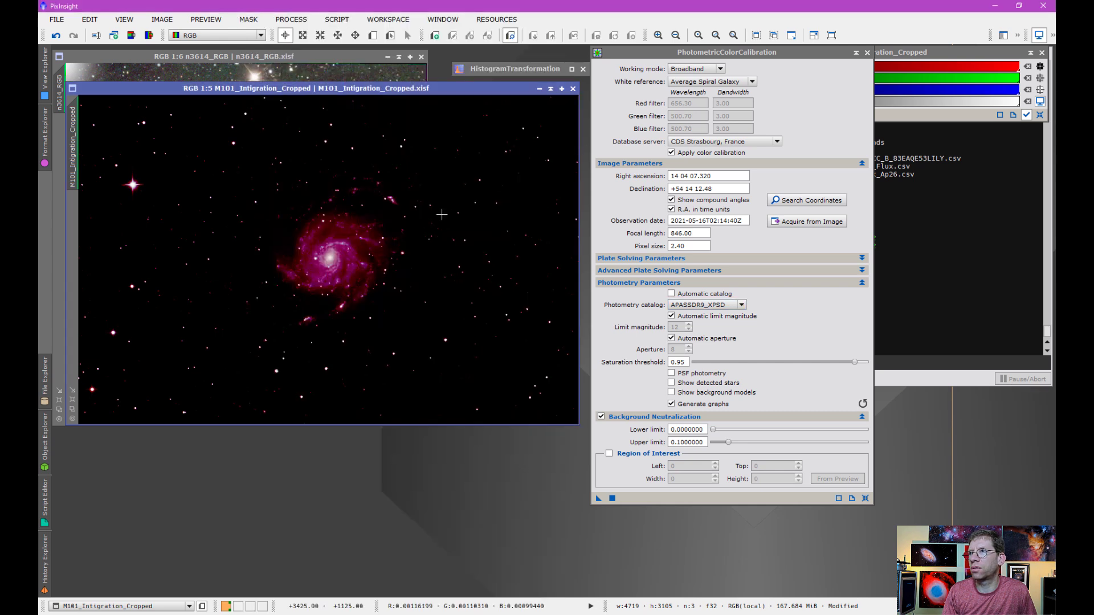
- Recompute the auto-stretch for the color-calibrated M101 image and inspect the galaxy
left_click(899, 57)
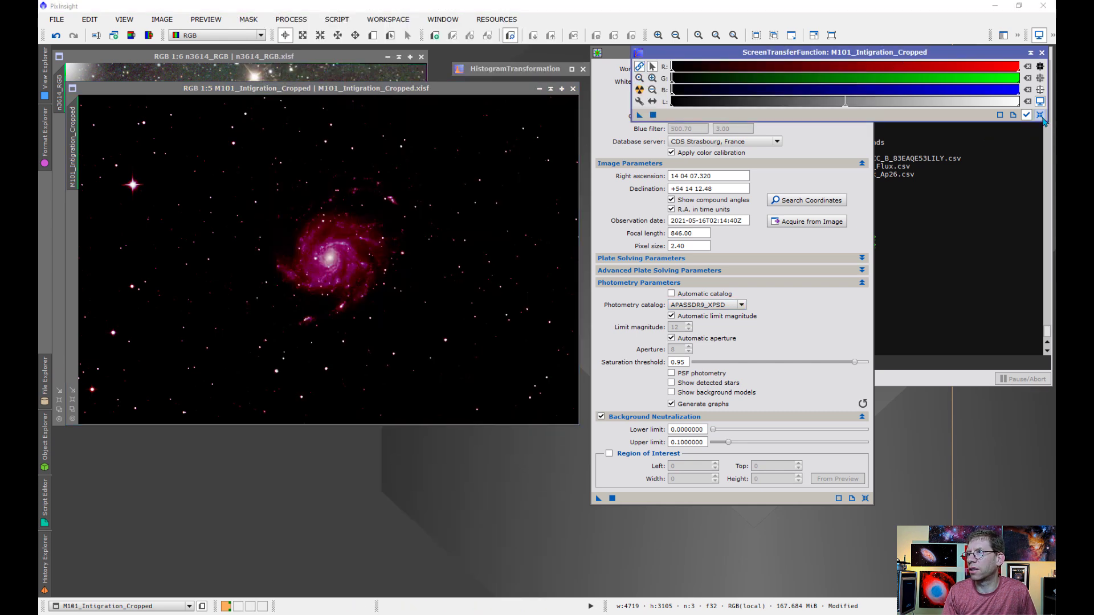
left_click(639, 90)
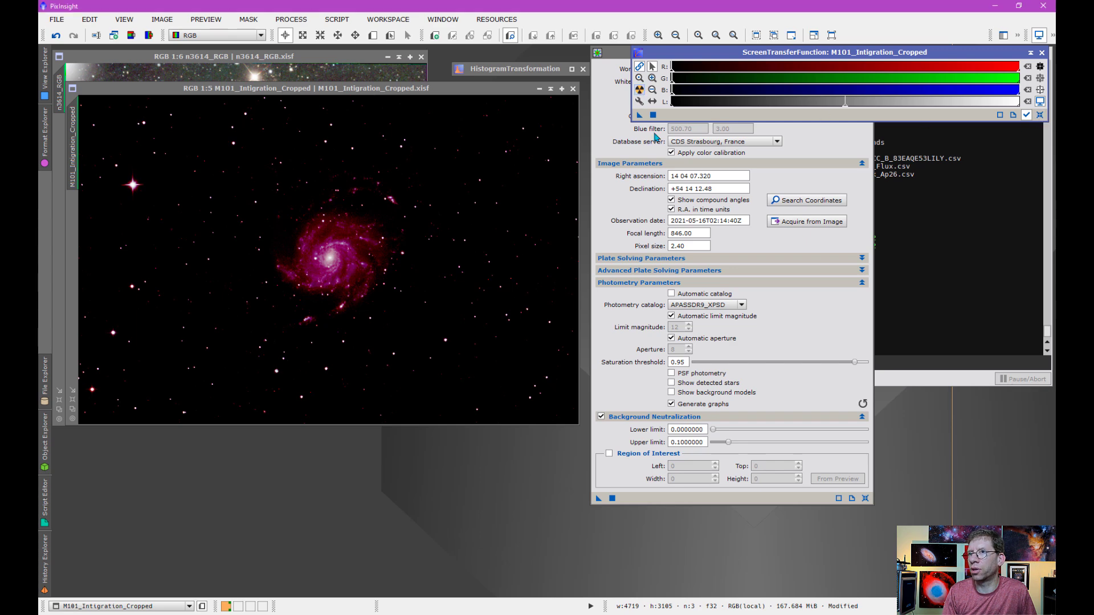
scroll(413, 268, "up", 2)
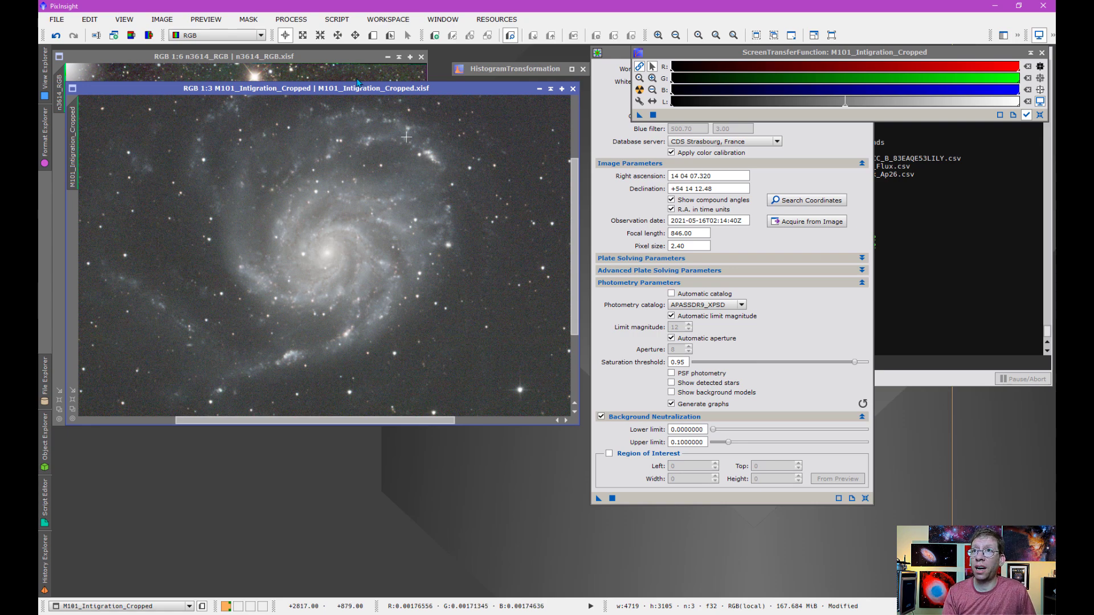
- Darken the n3614_RGB image's screen stretch by raising the midtones balance of the linked RGB channels
left_click(344, 57)
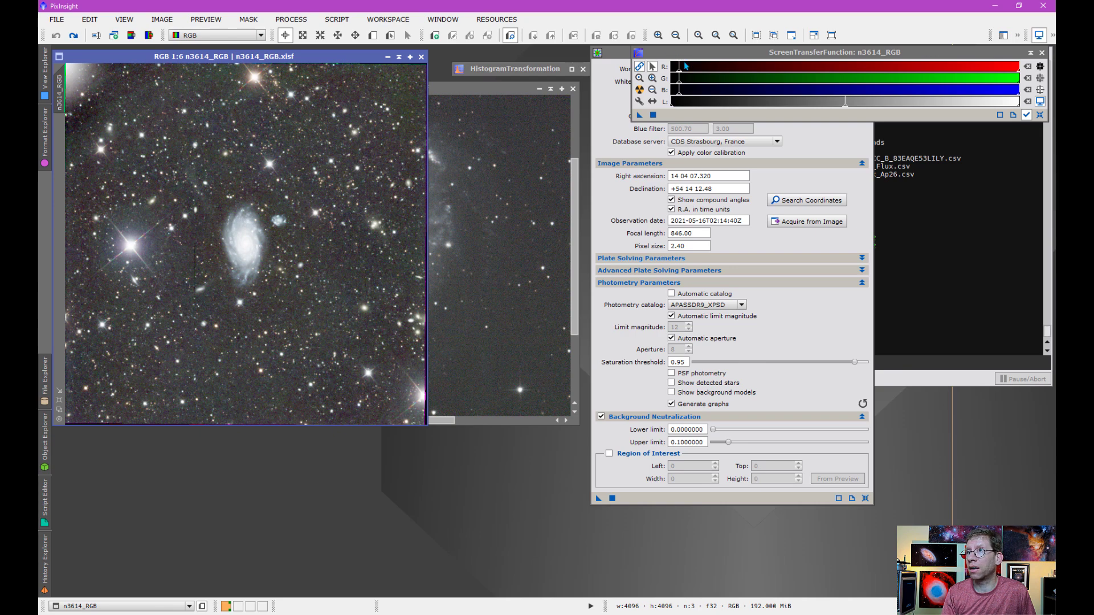
scroll(686, 66, "up", 15)
left_click_drag(808, 74, 818, 74)
scroll(249, 244, "up", 4)
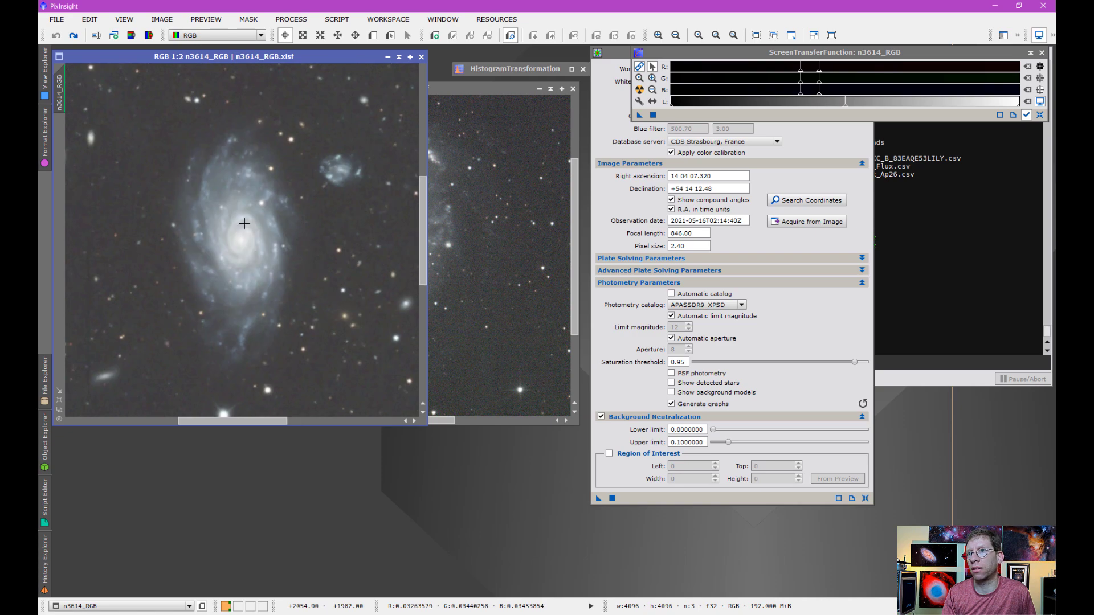
left_click_drag(818, 75, 841, 81)
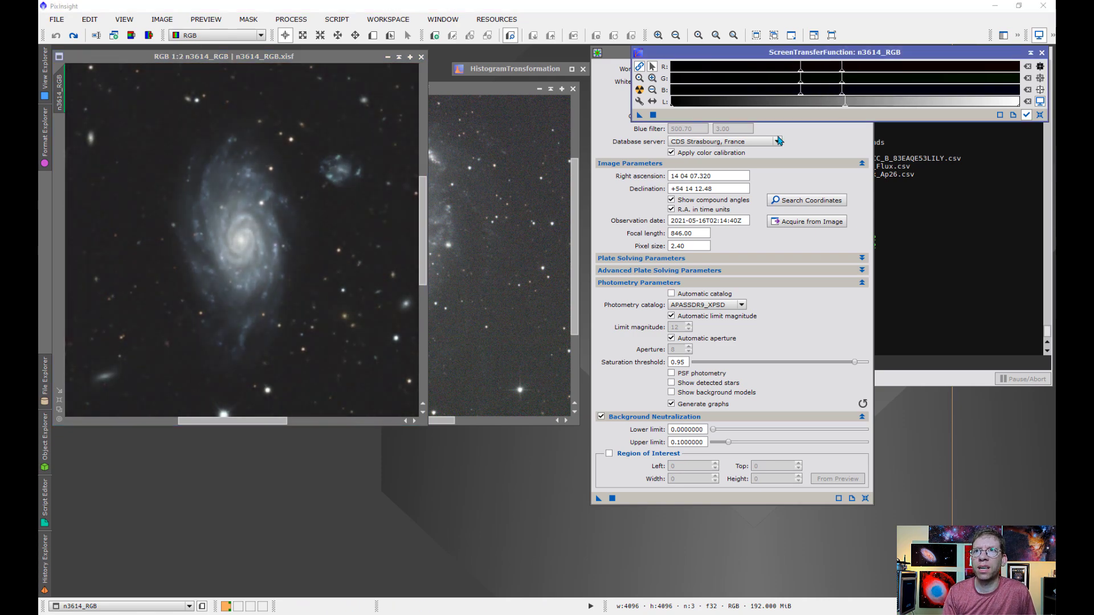
left_click(637, 216)
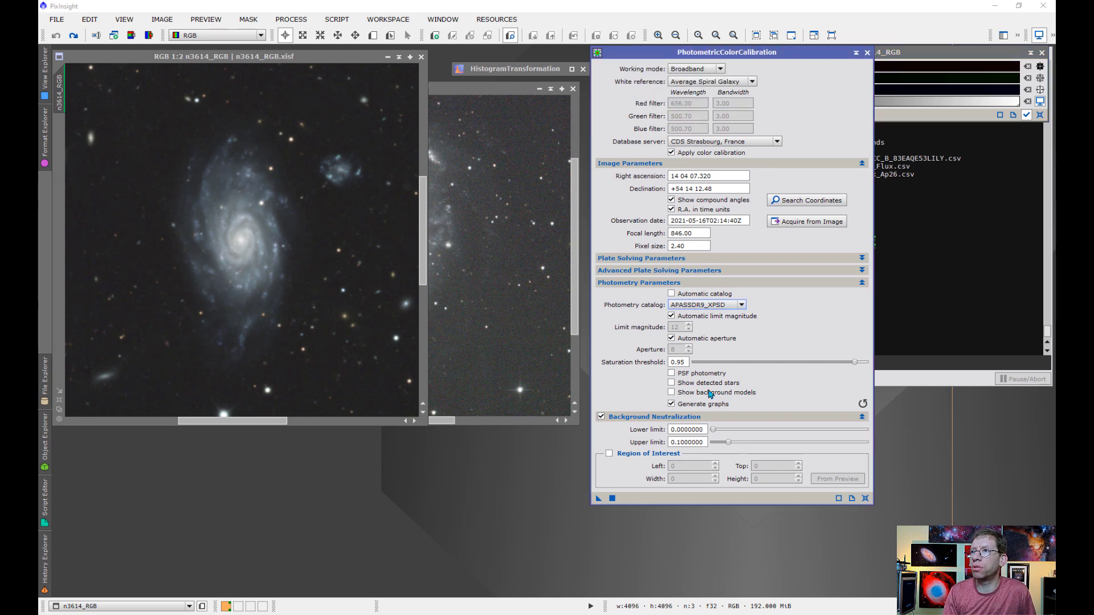
left_click(671, 293)
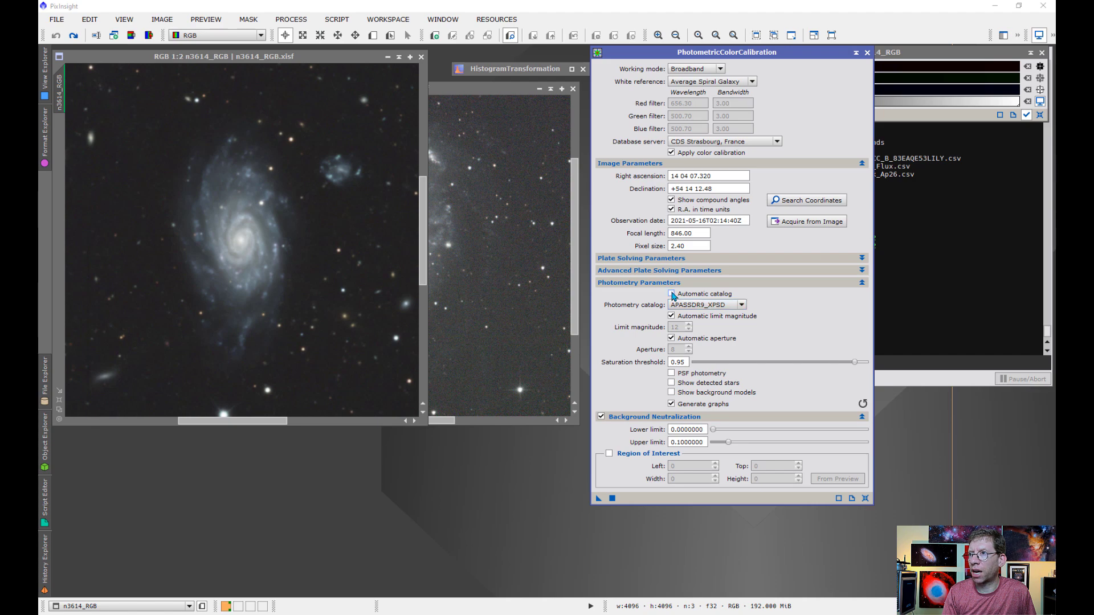
left_click(612, 498)
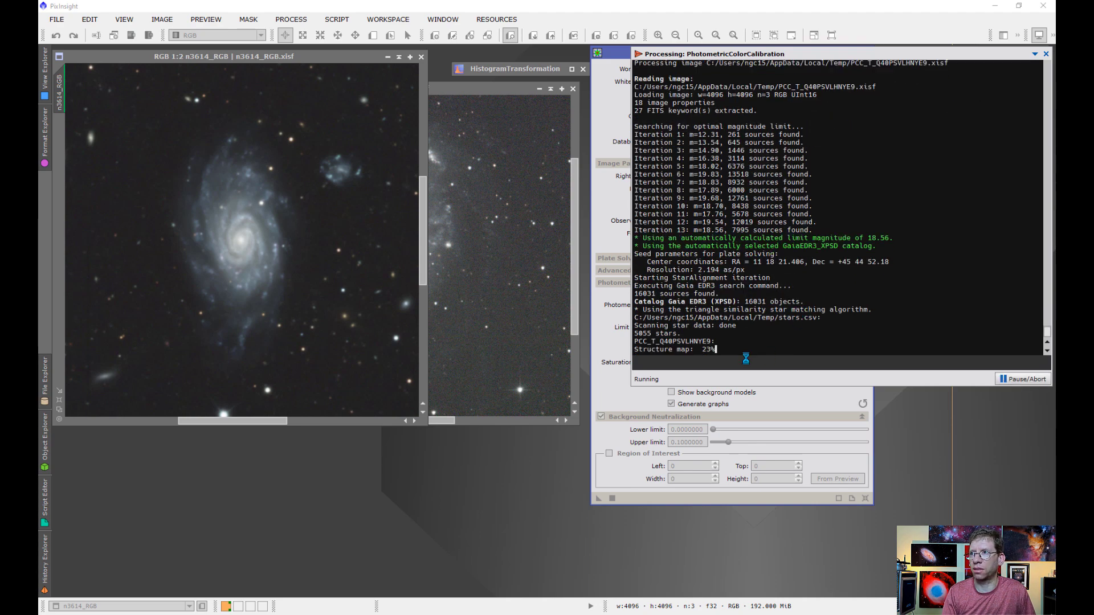
left_click(1024, 379)
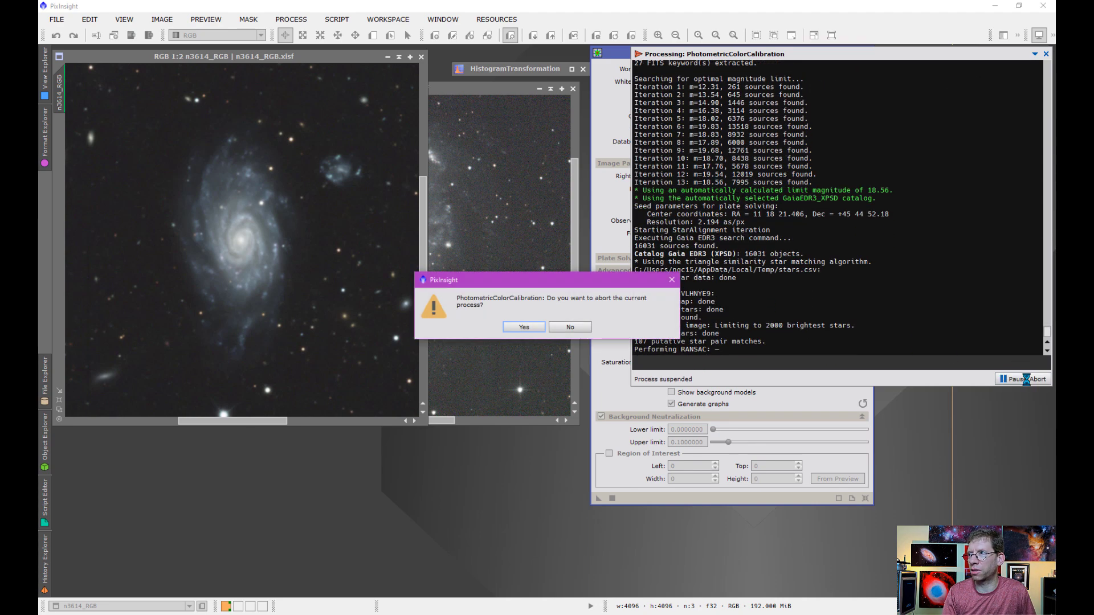
left_click(523, 330)
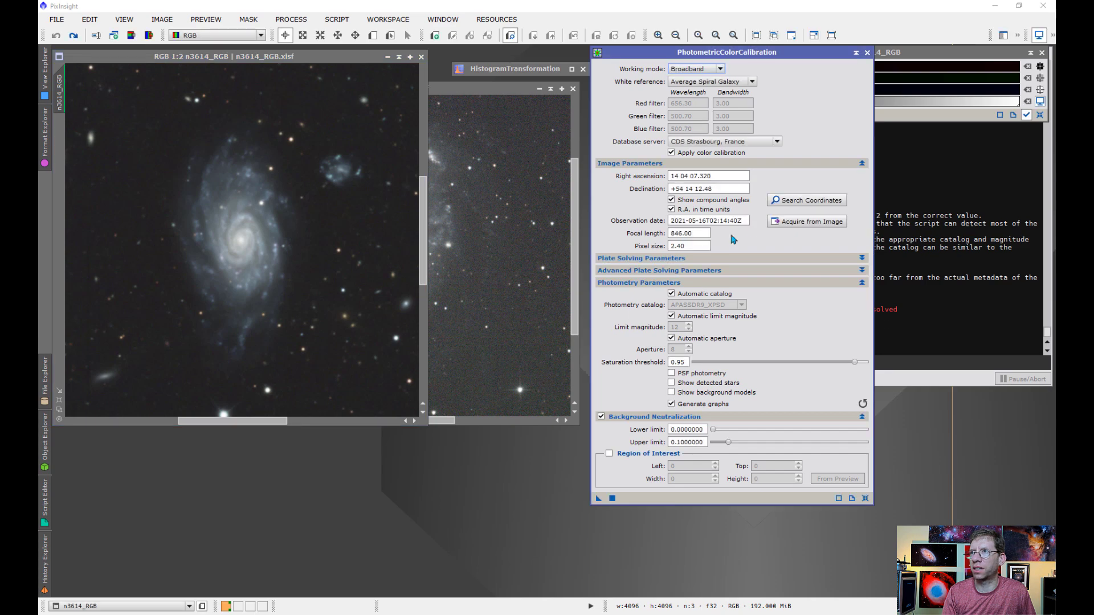
- Acquire the image parameters from the n3614_RGB metadata and set the focal length to 5692
left_click(807, 222)
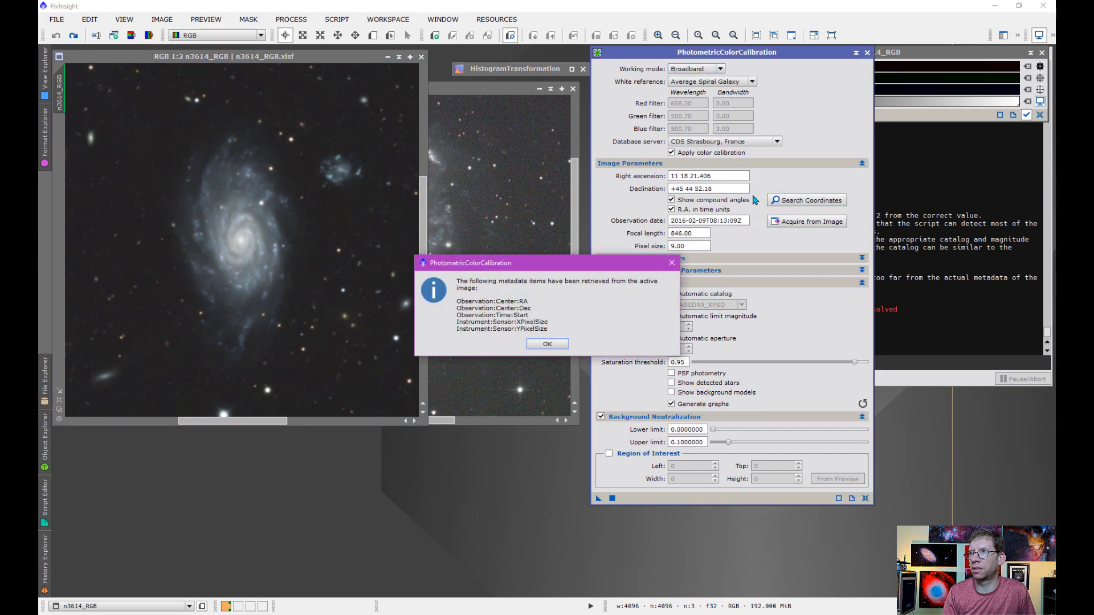
left_click(547, 344)
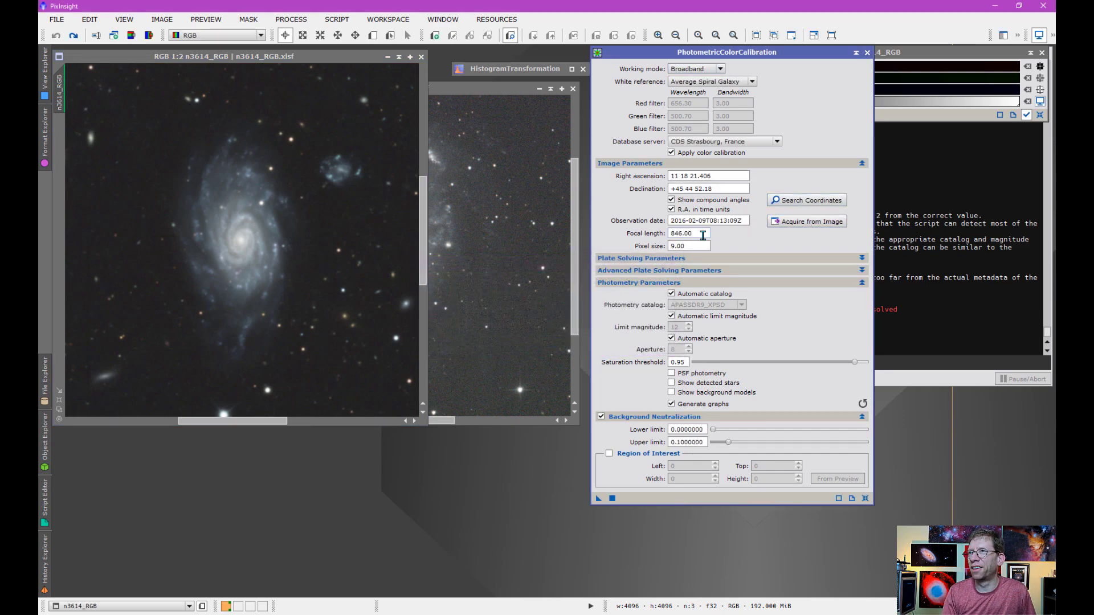
left_click_drag(706, 234, 669, 239)
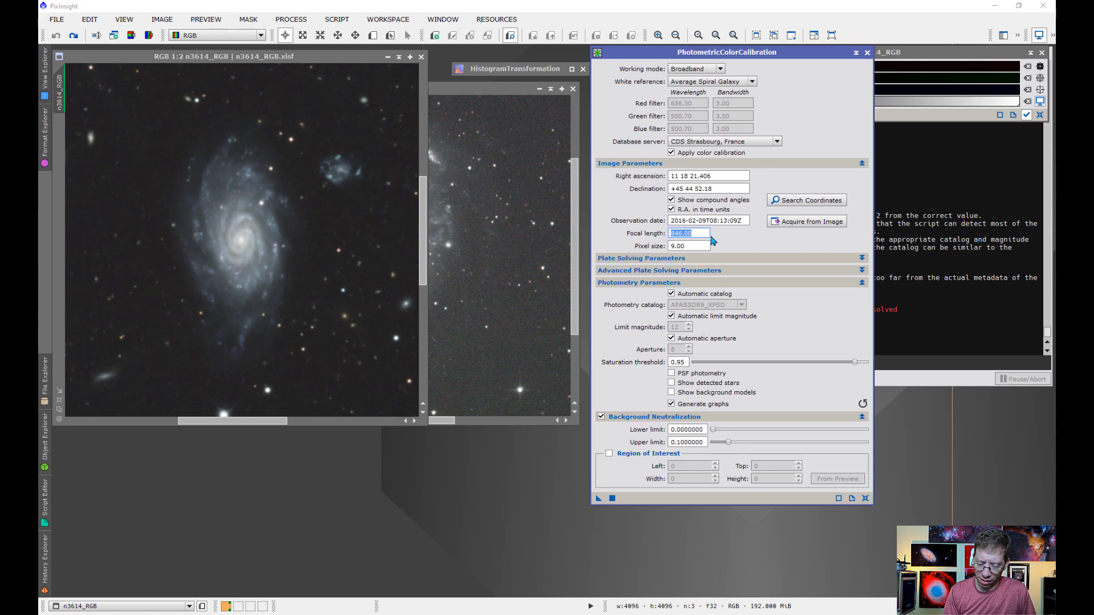
type("5692")
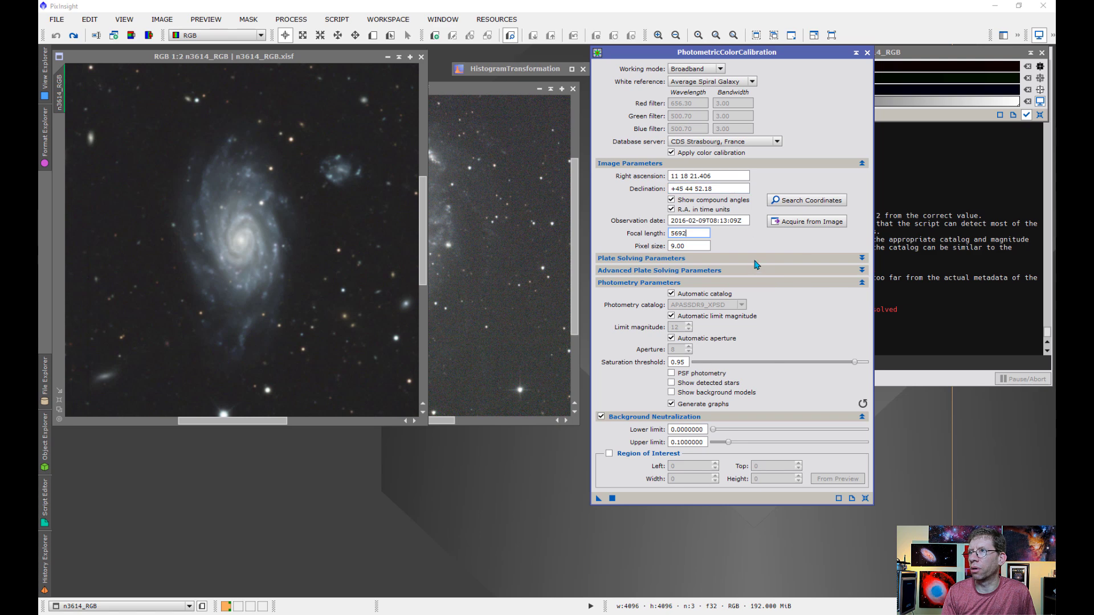
- Try to run PhotometricColorCalibration on n3614_RGB with the automatic photometry catalog and review the console output
left_click(612, 497)
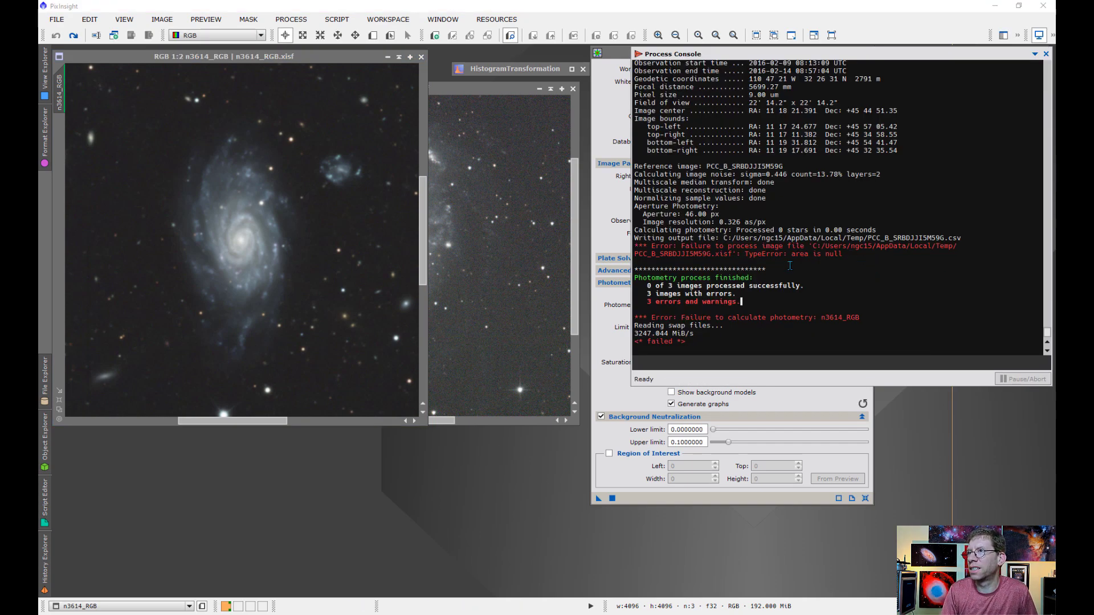
scroll(790, 282, "up", 3)
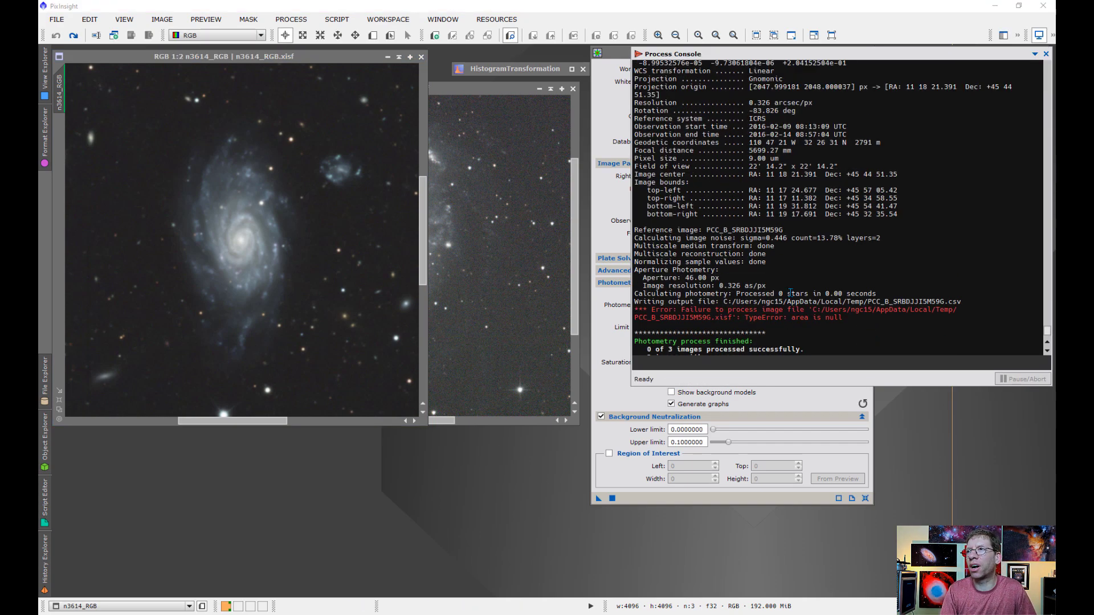
scroll(790, 293, "up", 2)
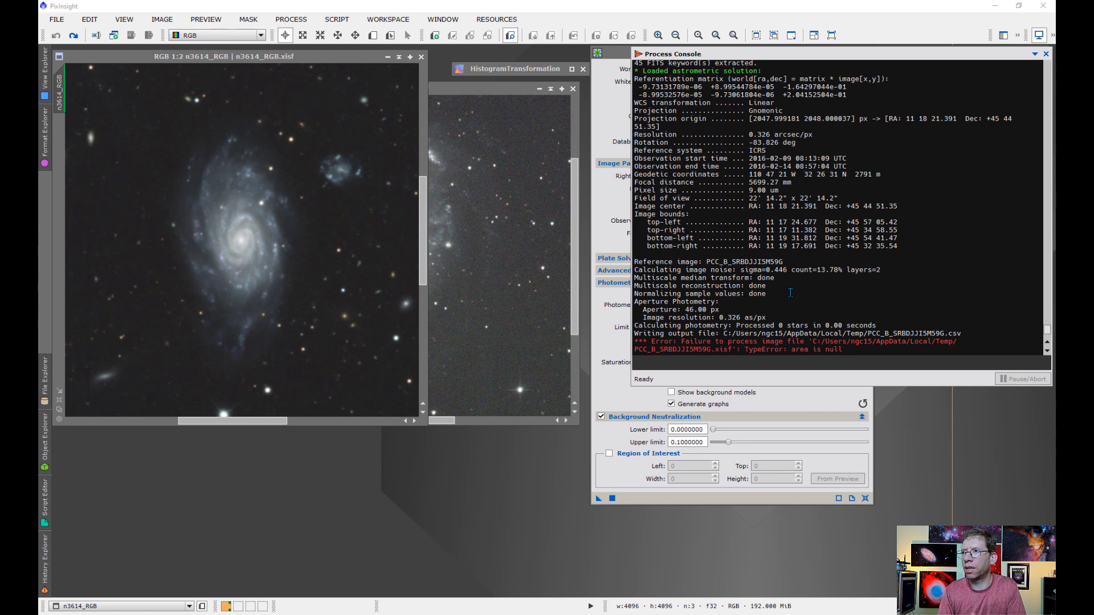
scroll(789, 292, "down", 3)
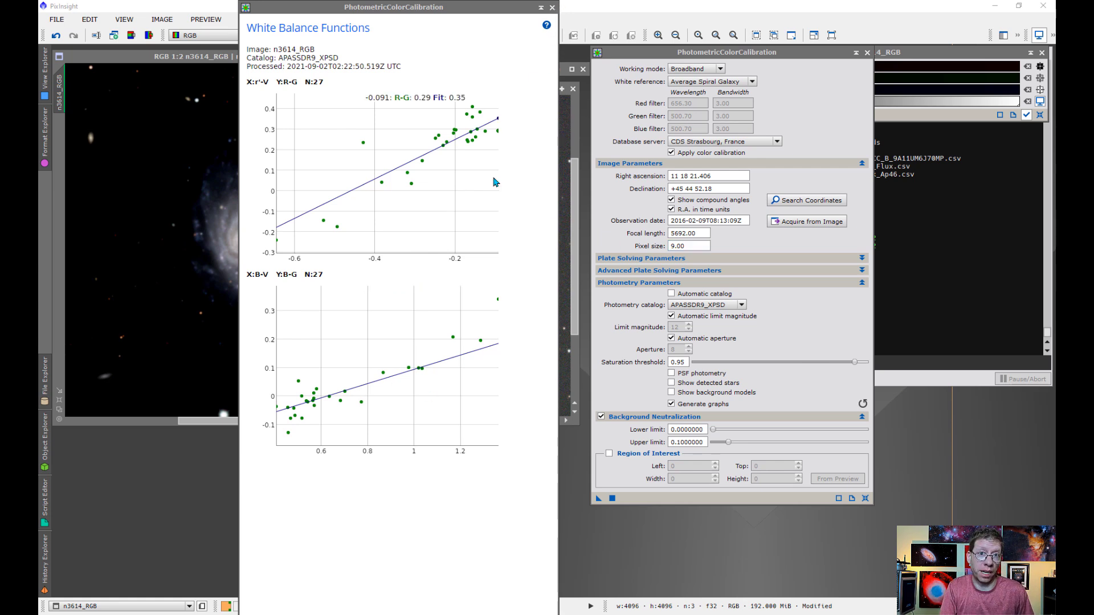
- Dismiss the white balance graphs and re-stretch n3614_RGB with an auto-stretch darkened by raising the linked RGB midtones balance
left_click(552, 8)
left_click(270, 282)
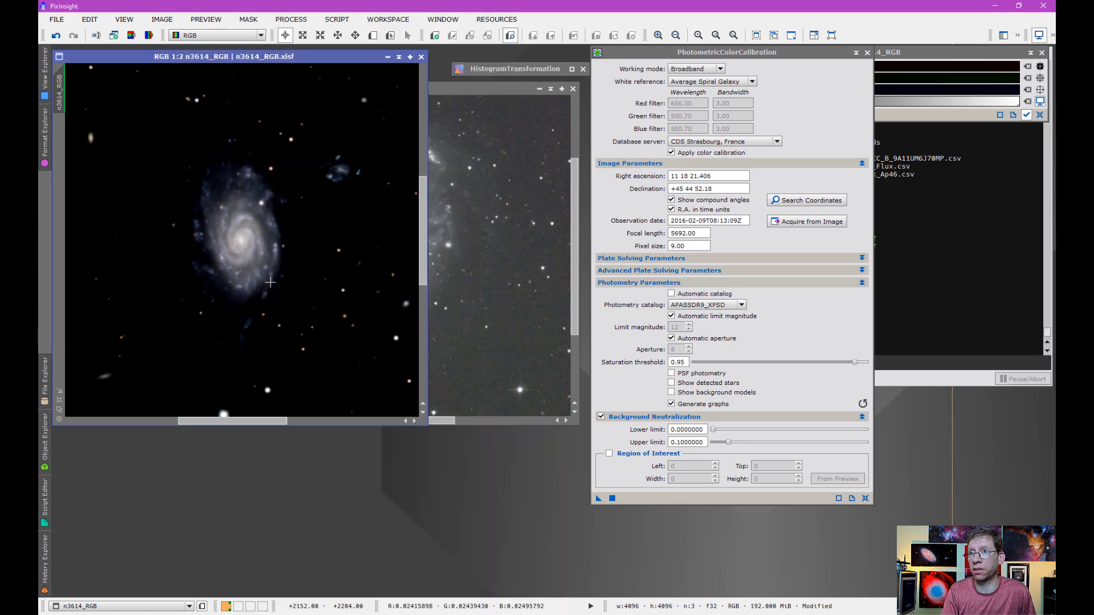
left_click(896, 57)
left_click(641, 91)
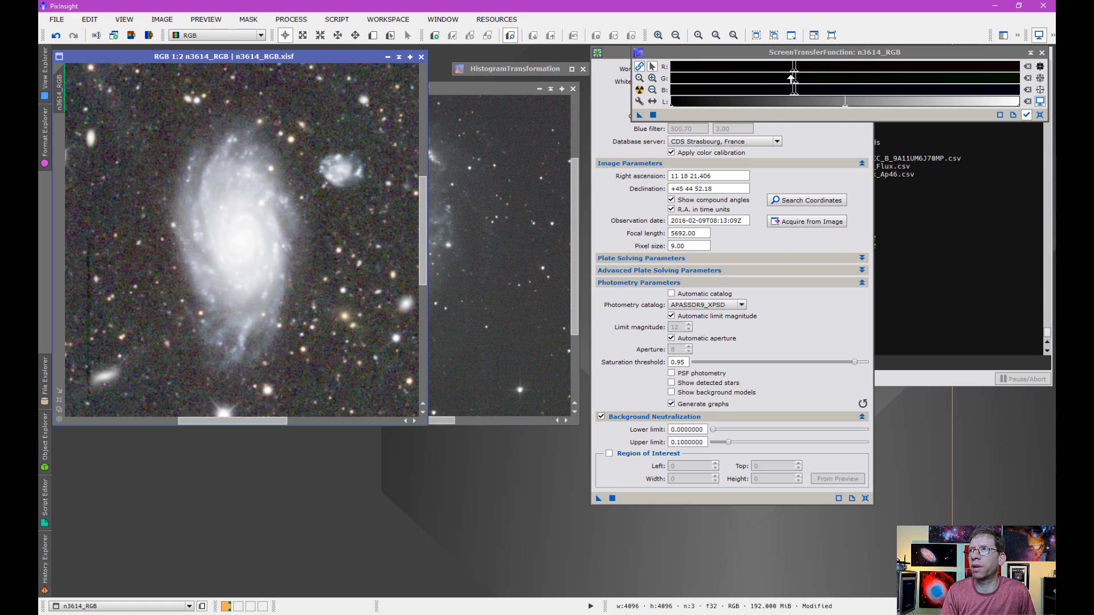
left_click_drag(794, 69, 818, 72)
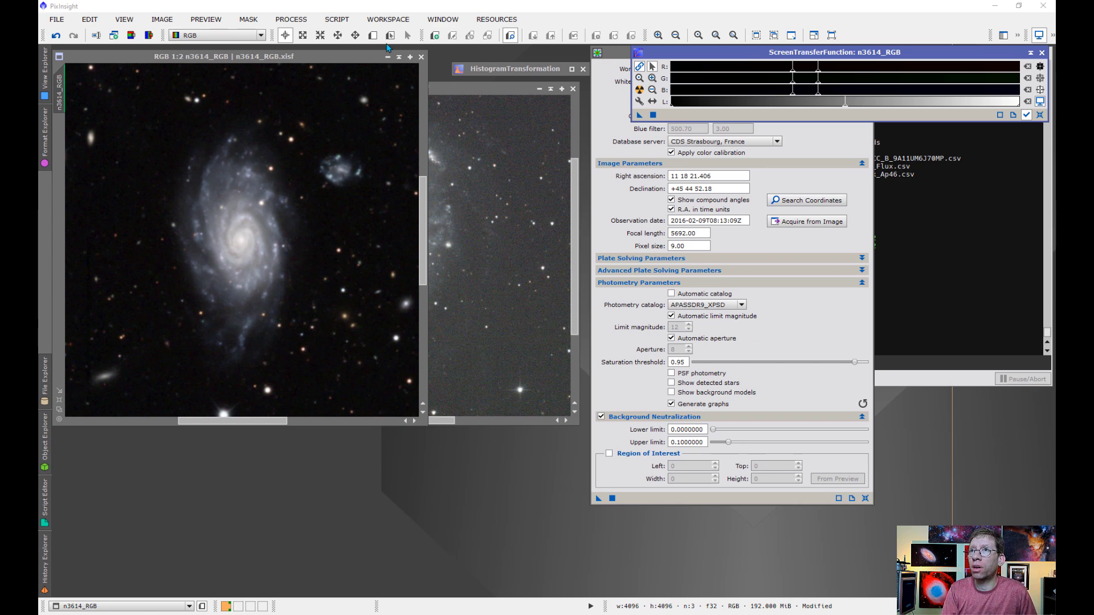
left_click(330, 21)
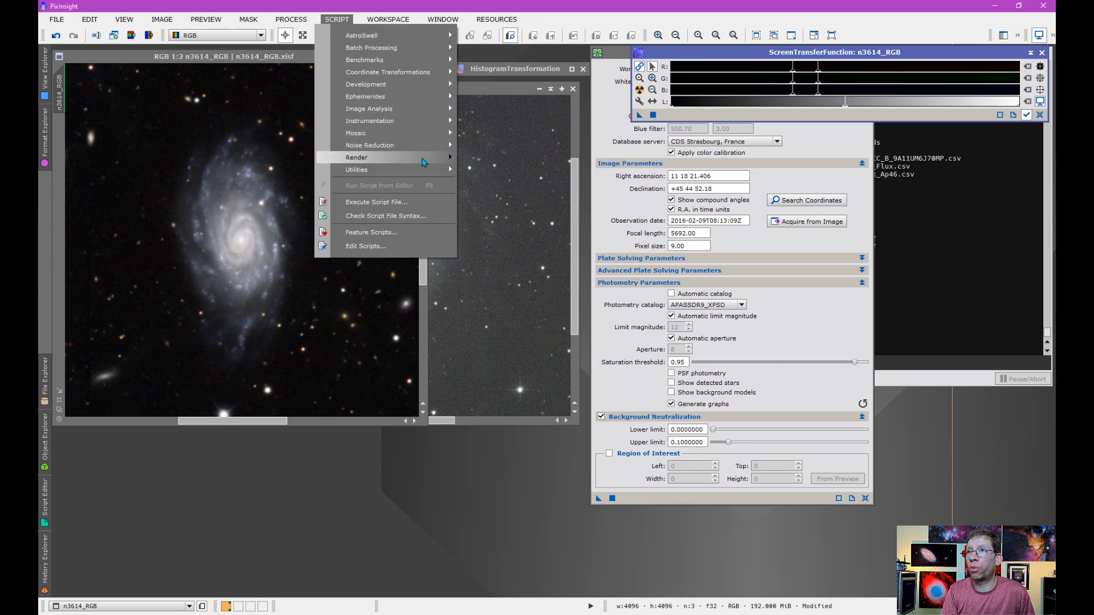
mouse_move(422, 162)
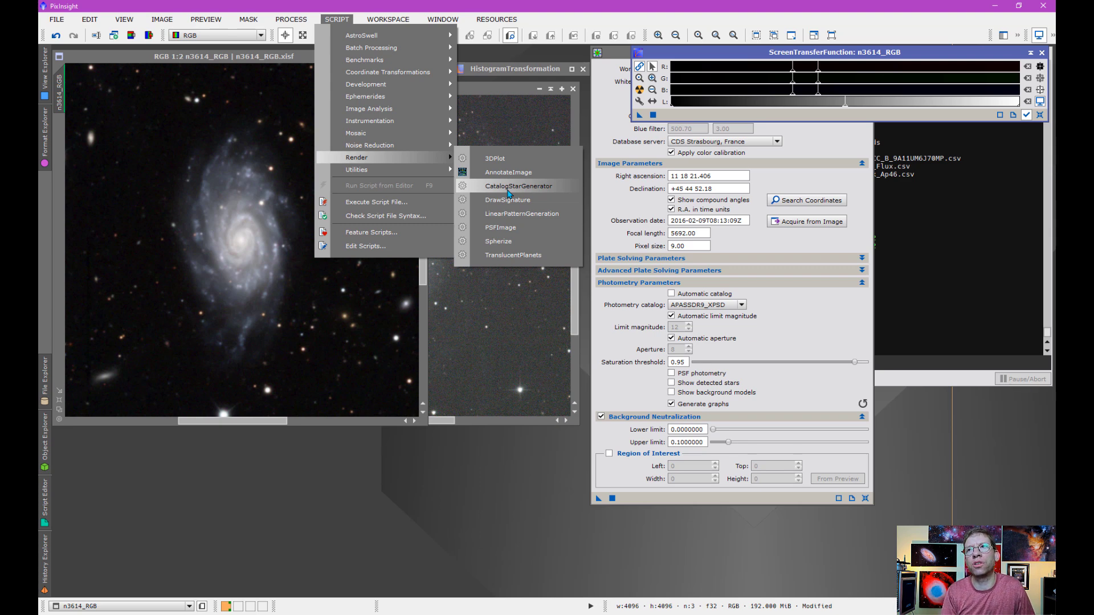
left_click(520, 341)
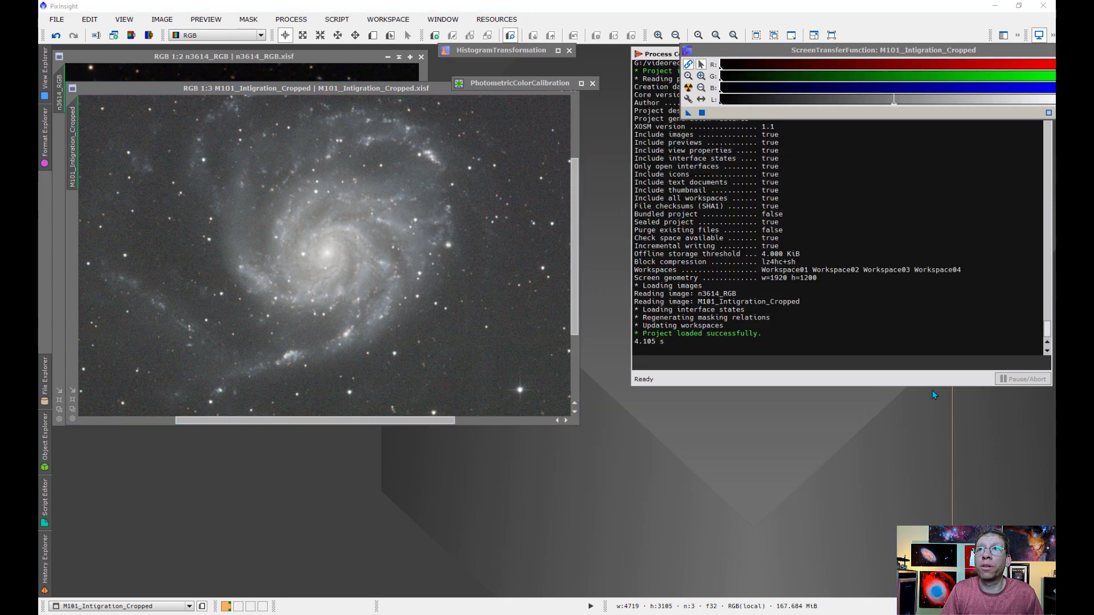
- Open the CatalogStarGenerator script for the M101 image and reset all its parameters to their defaults
left_click(337, 19)
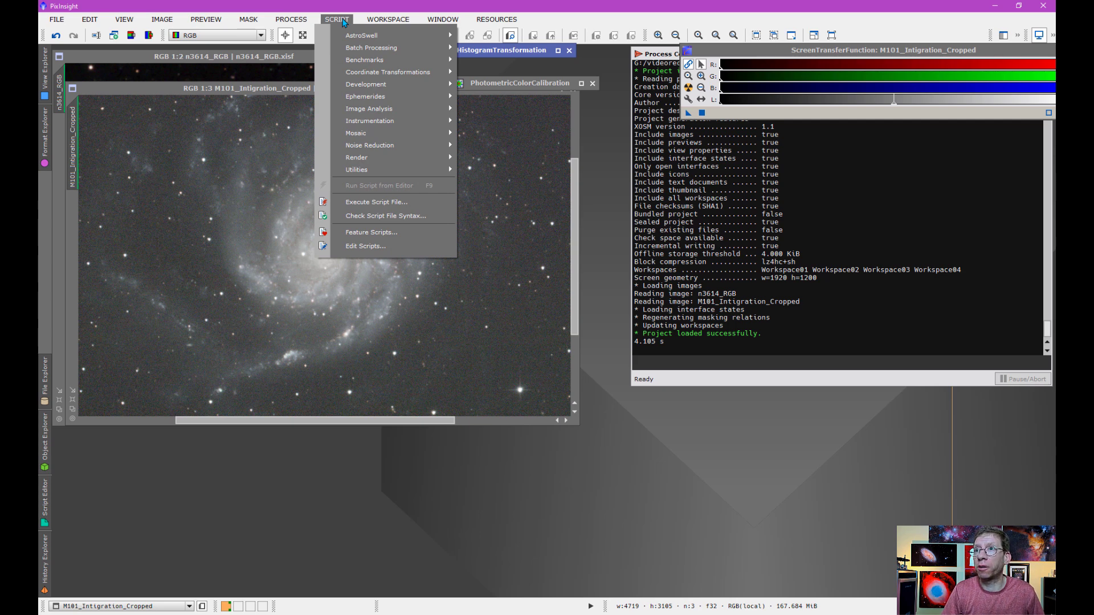
mouse_move(411, 149)
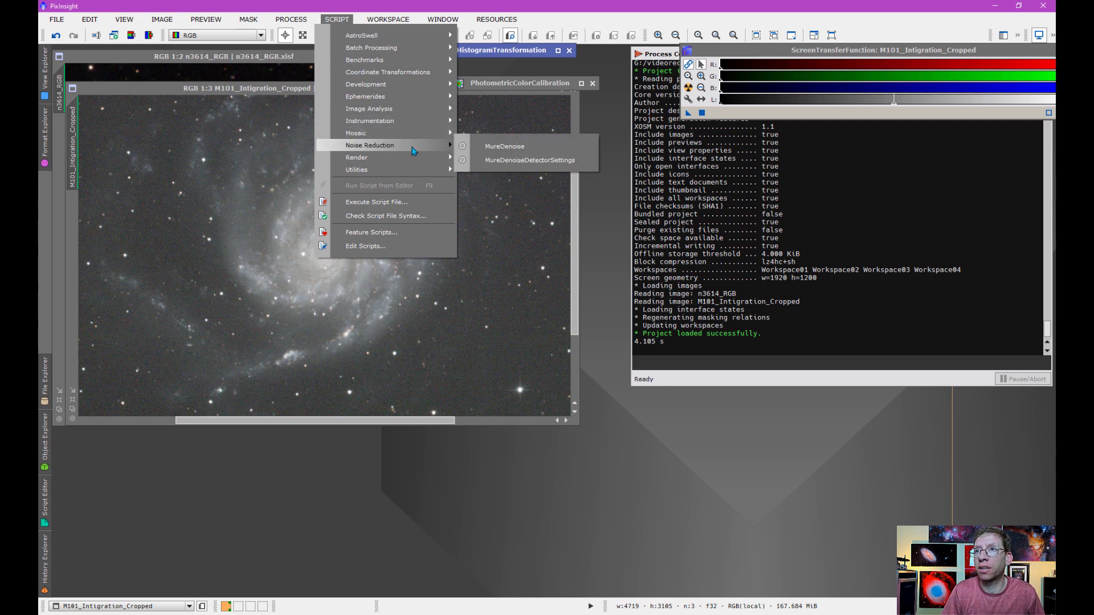
mouse_move(443, 157)
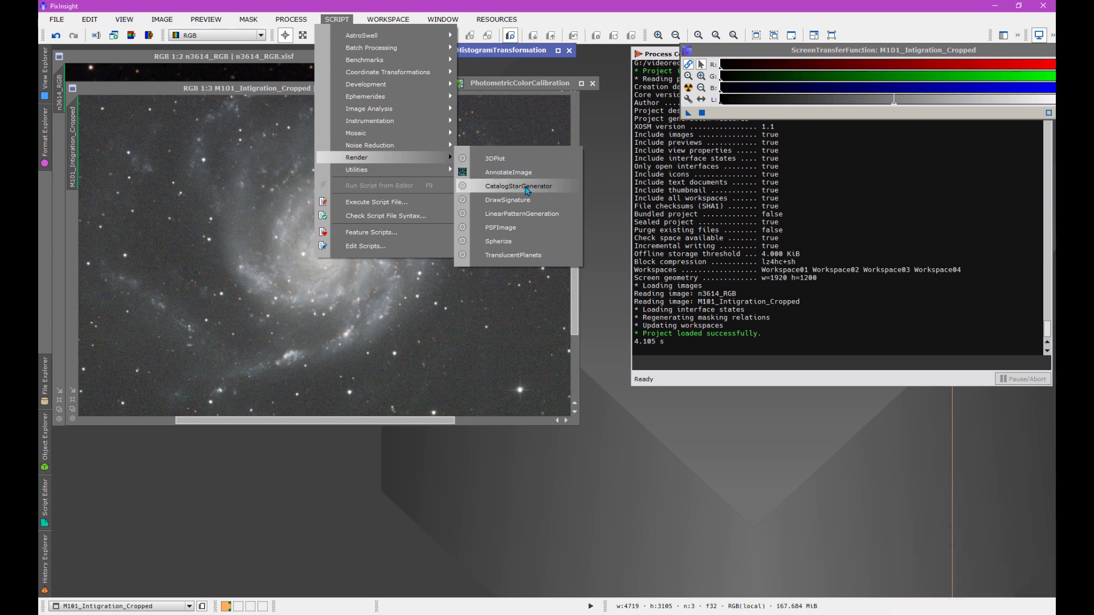
left_click(526, 187)
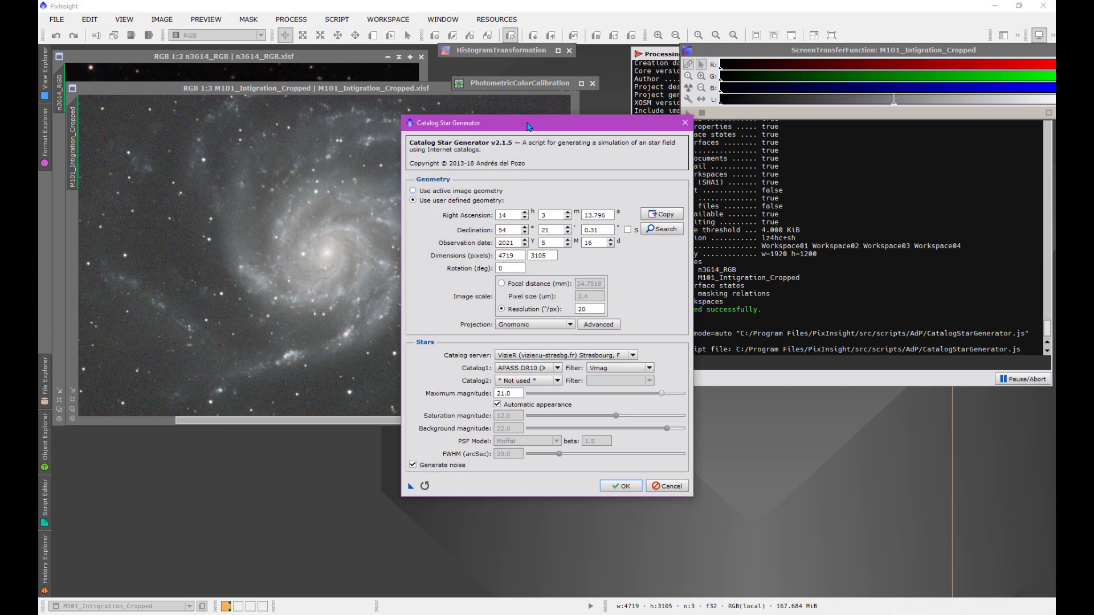
left_click_drag(528, 127, 512, 122)
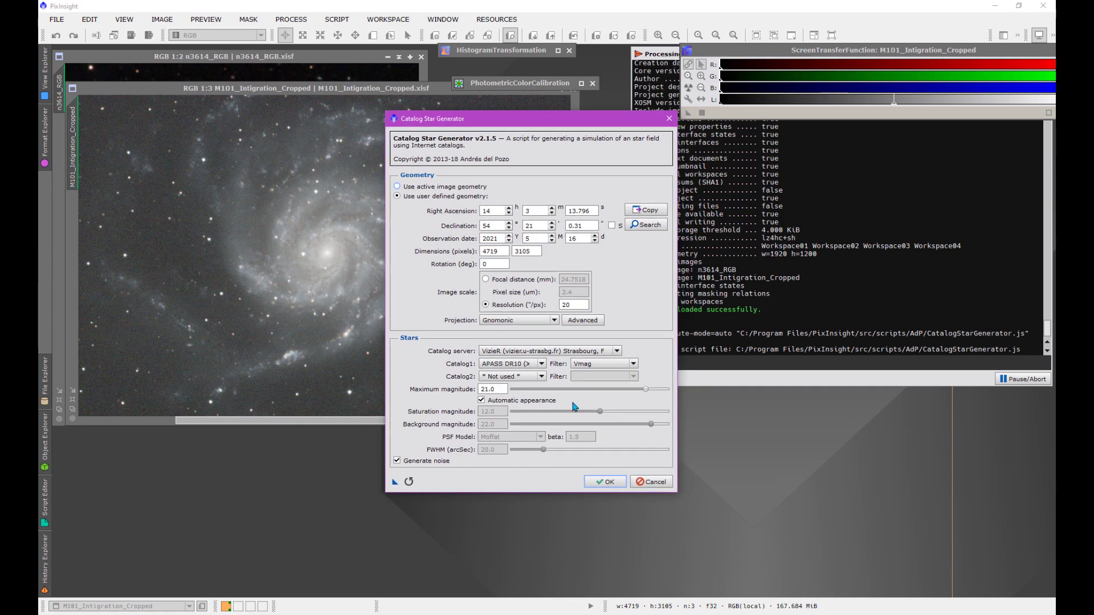
left_click(410, 482)
left_click(525, 323)
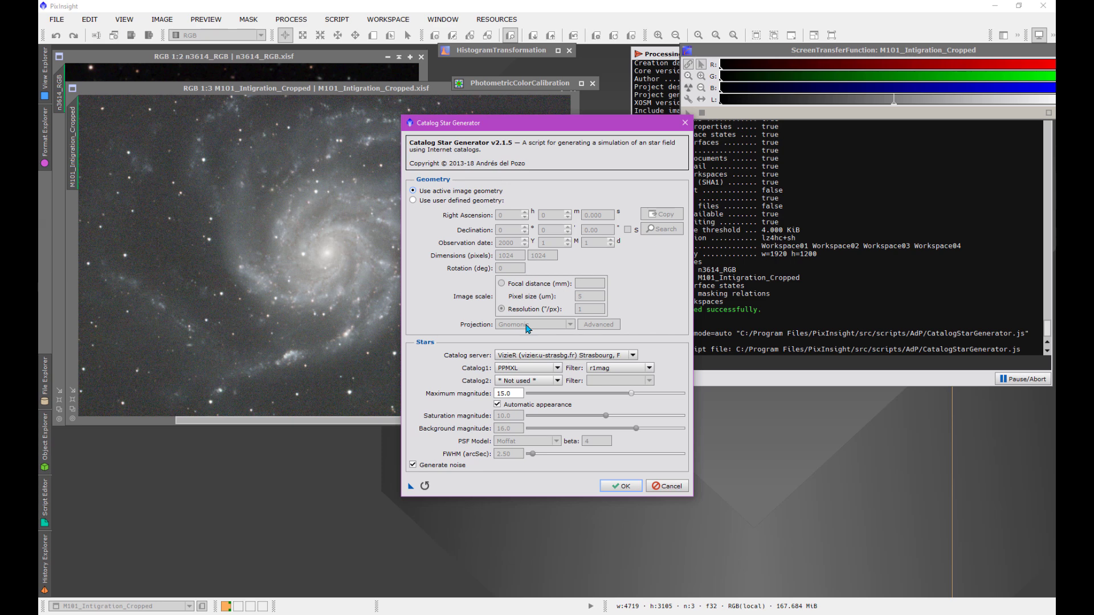
left_click_drag(523, 127, 494, 127)
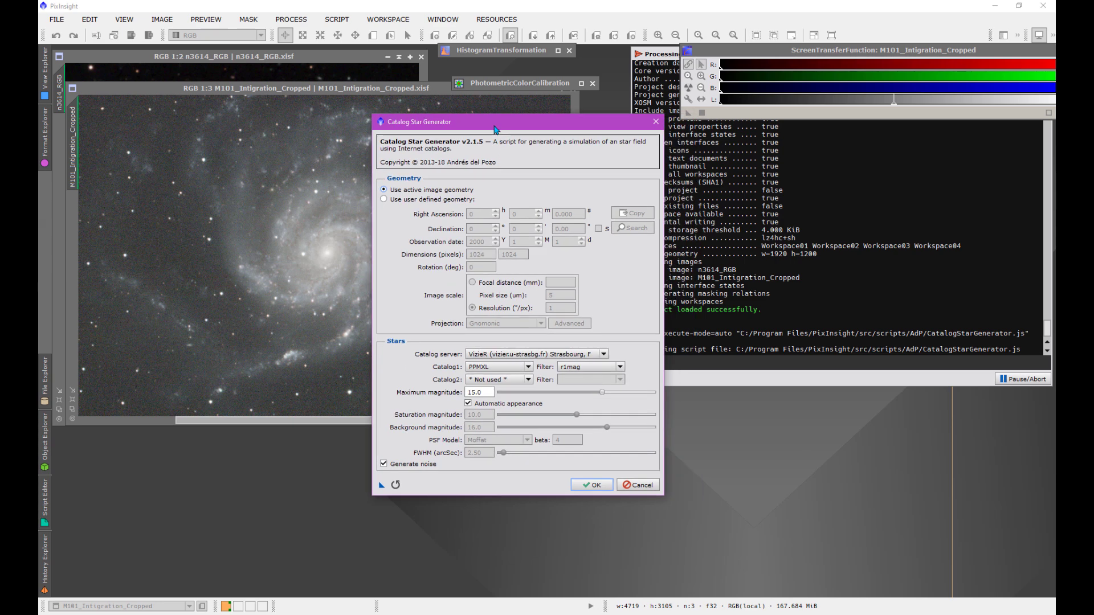
- Use a user-defined geometry copied from the active M101 image, with rotation 0 degrees and resolution 20 arcseconds per pixel
left_click(385, 200)
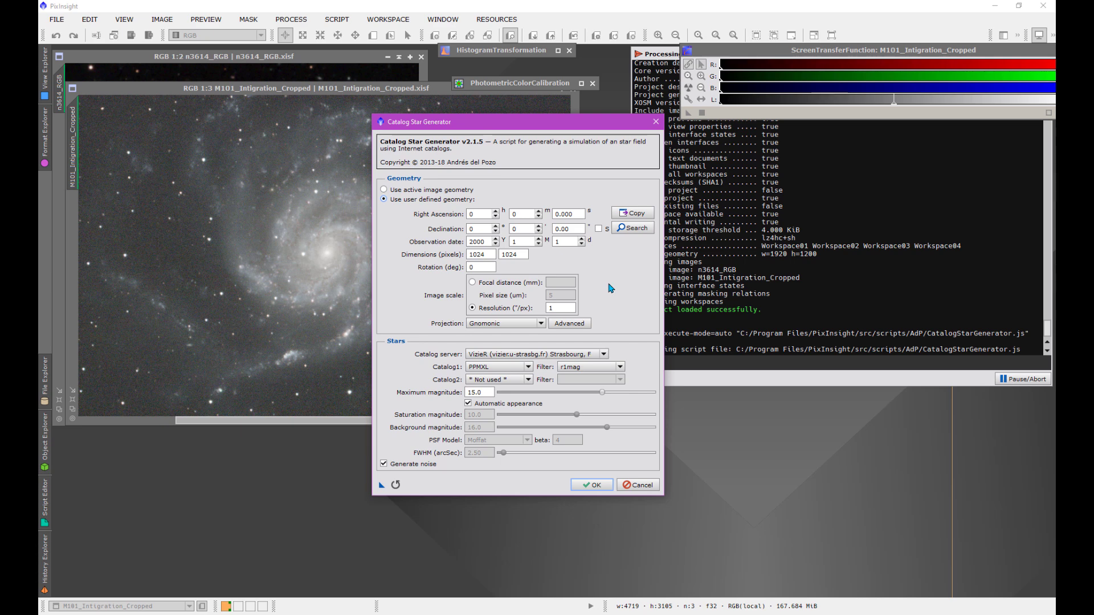
left_click(637, 214)
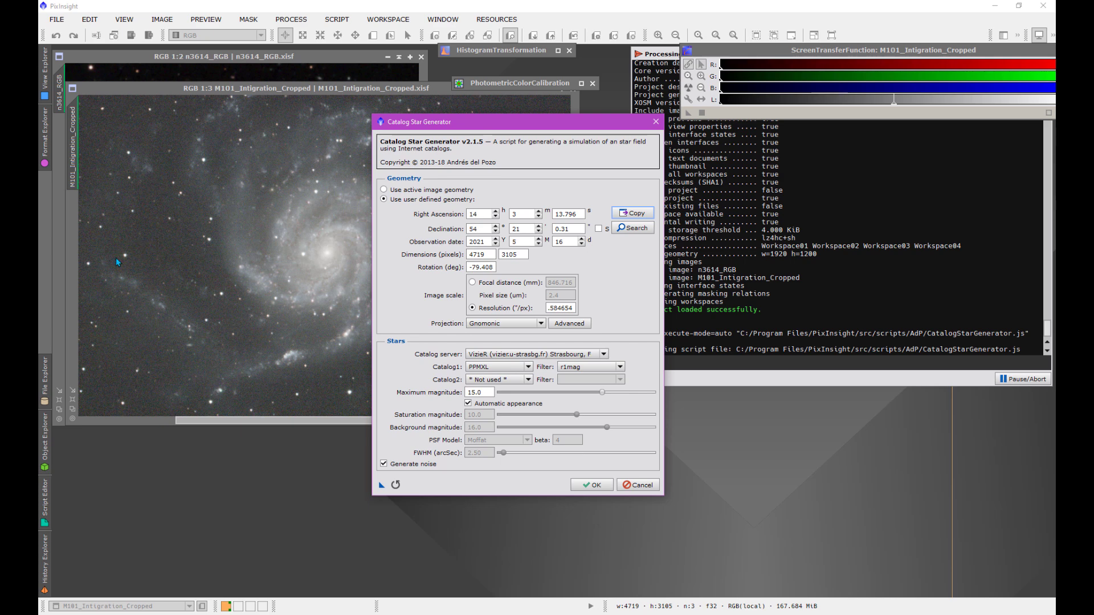
left_click_drag(494, 267, 460, 268)
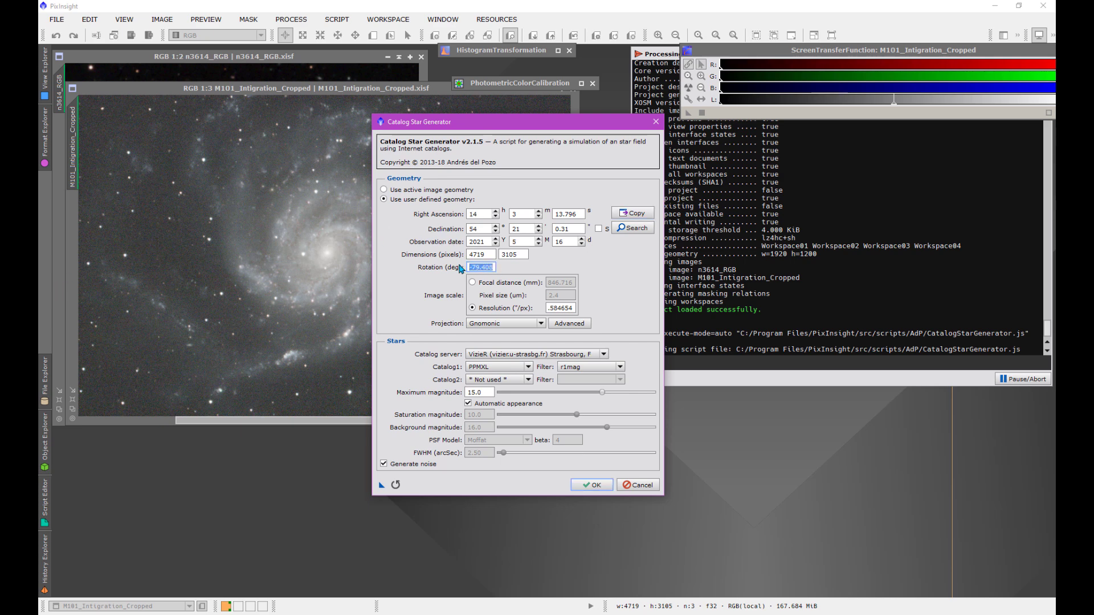
type("0")
left_click_drag(574, 311, 535, 315)
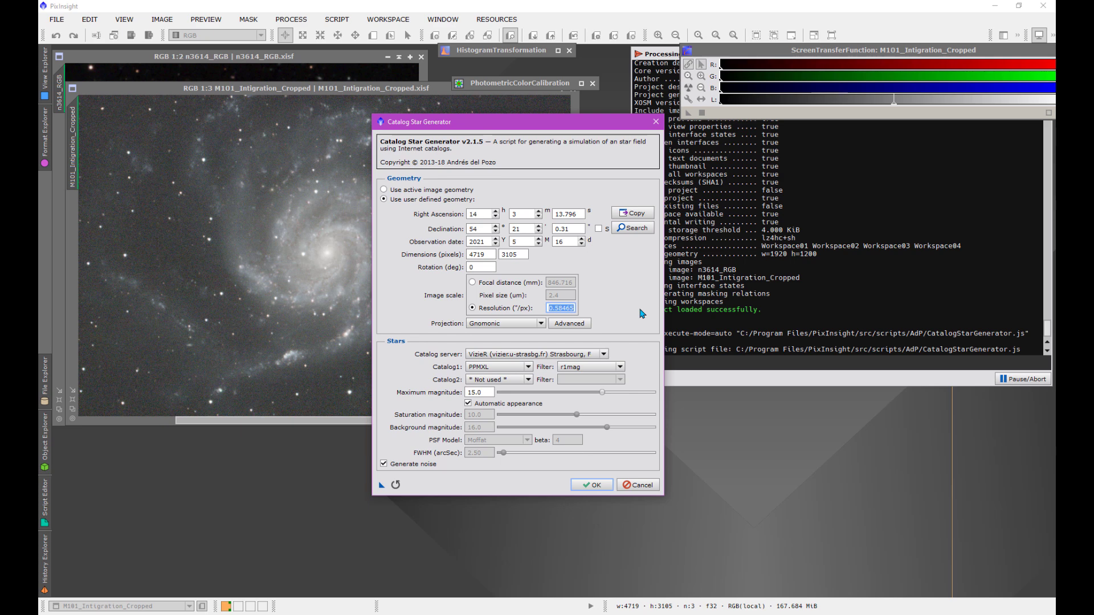
type("20")
- Choose APASS DR10 (XPSD) as the first star catalog and set the maximum magnitude to 20
left_click(530, 367)
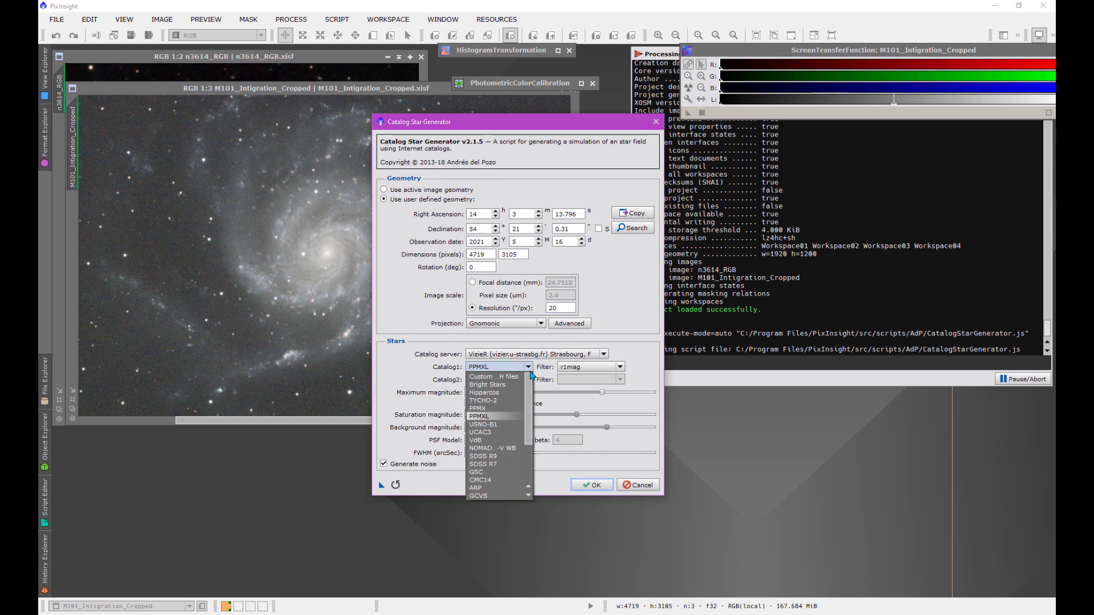
scroll(504, 467, "down", 4)
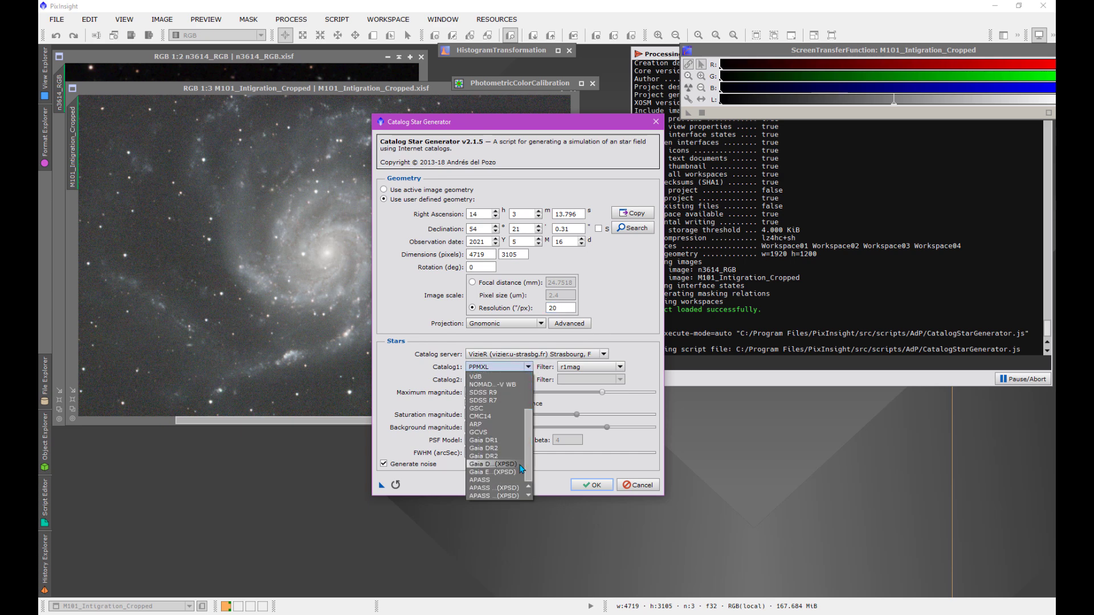
left_click(509, 496)
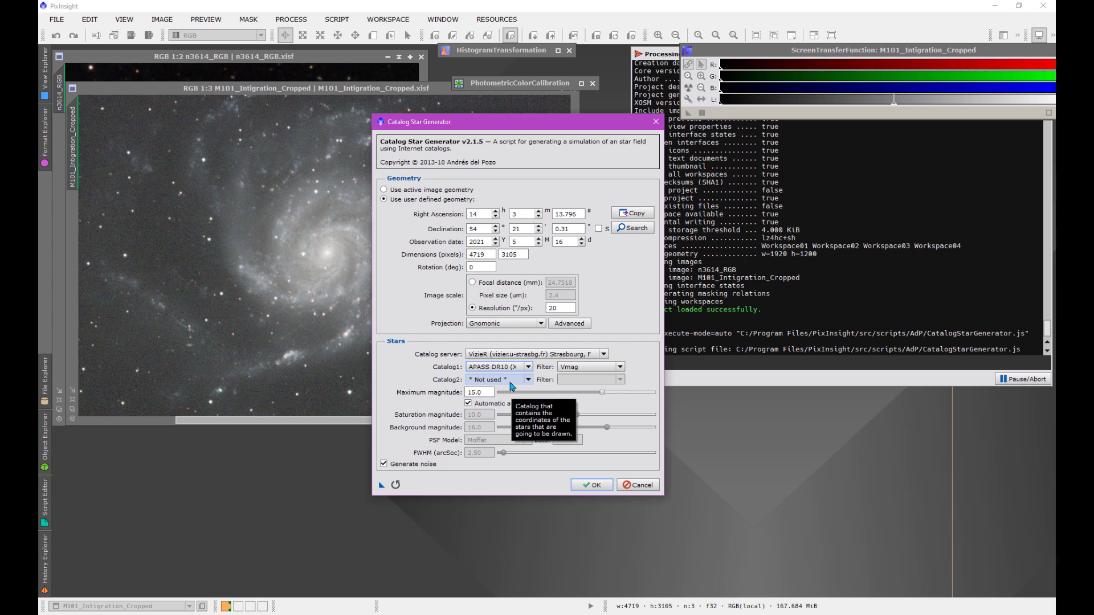
left_click_drag(485, 393, 466, 397)
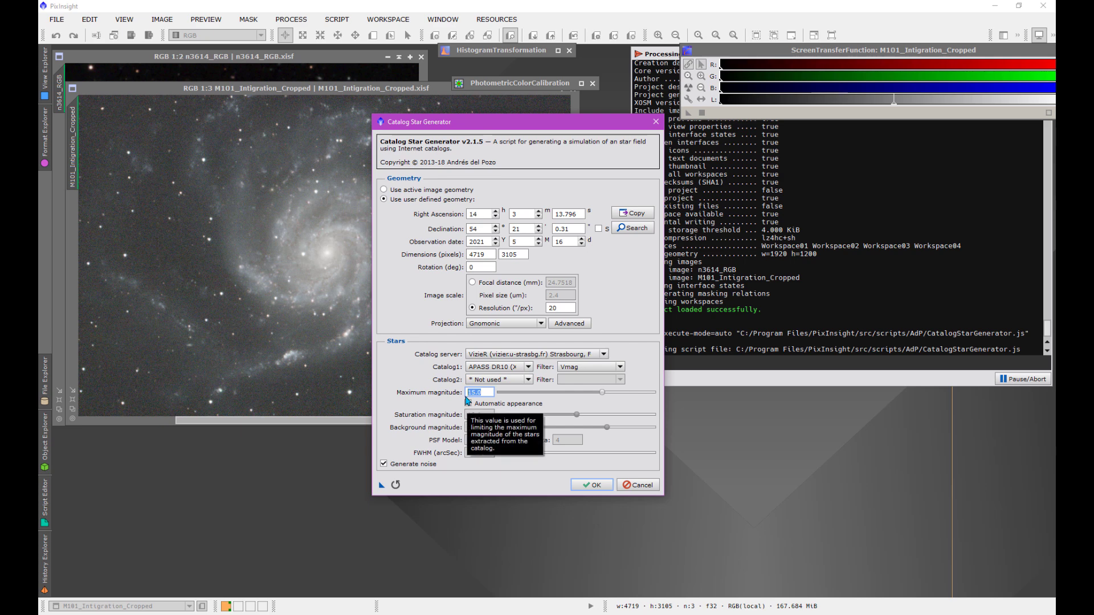
type("20")
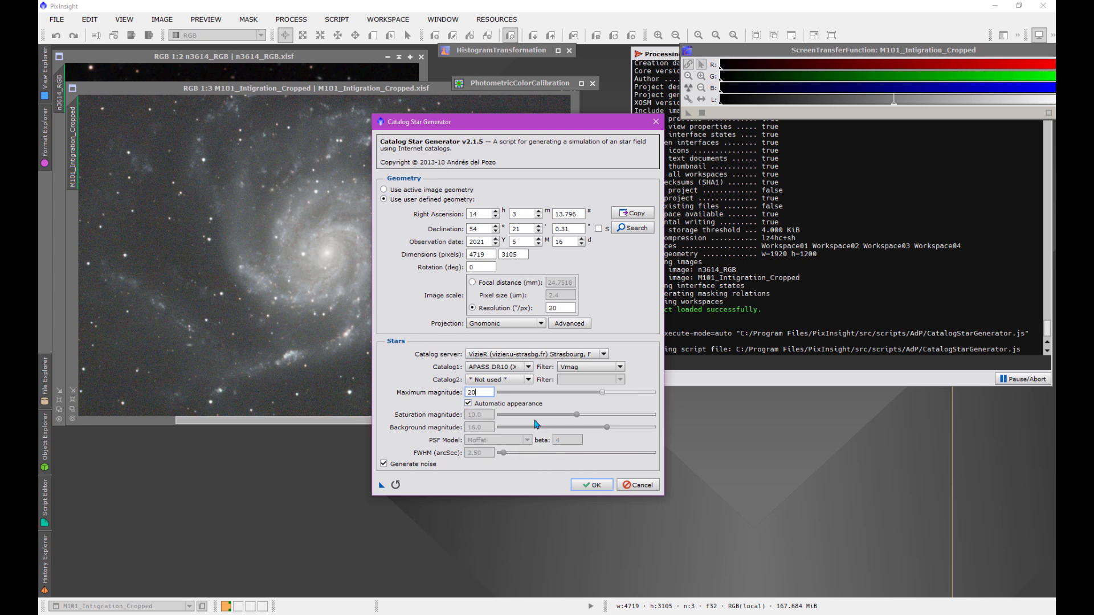
- Generate the simulated APASS DR10 star field and rename the resulting image apass10
left_click(580, 485)
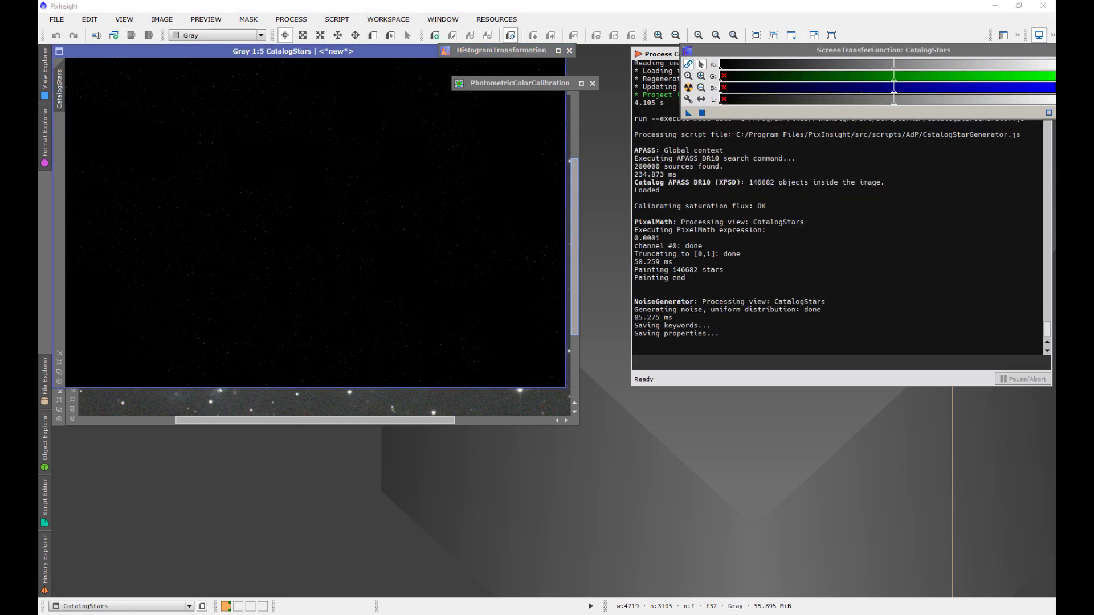
left_click_drag(313, 57, 379, 194)
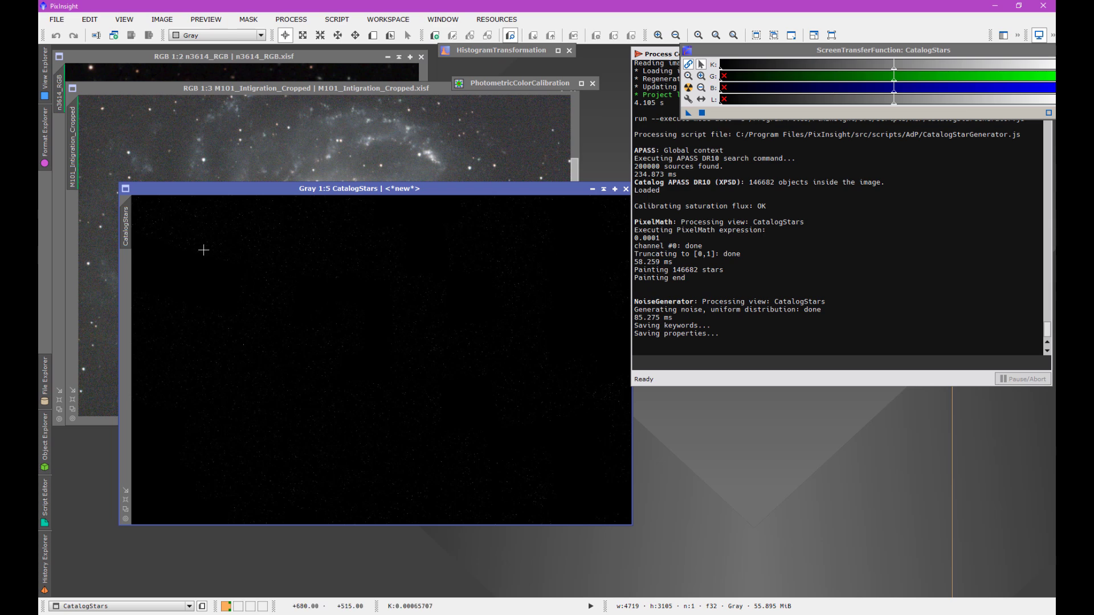
double_click(126, 225)
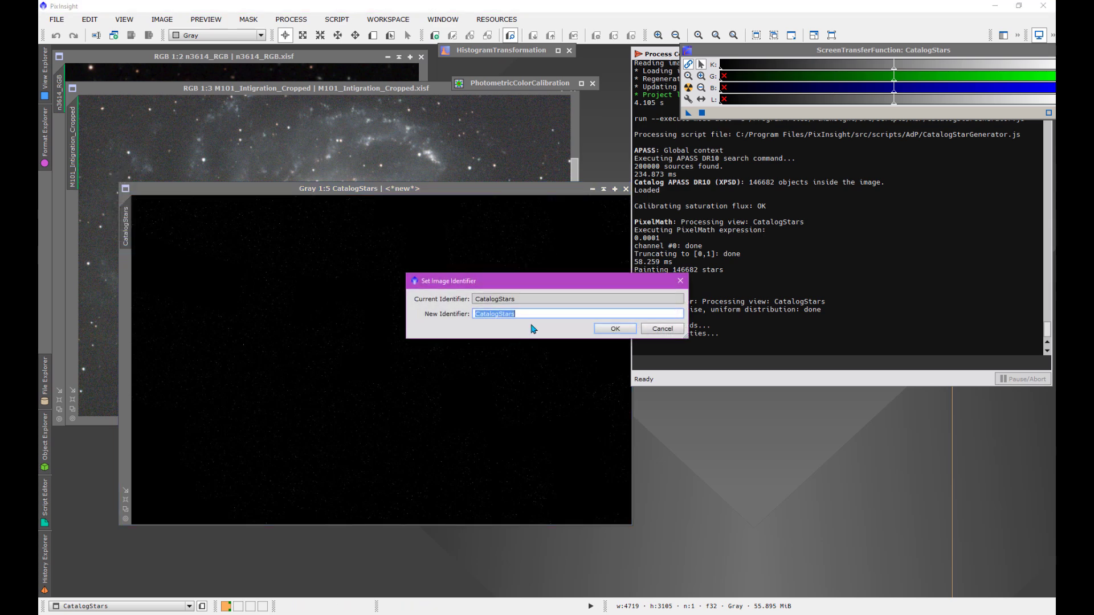
type("apass10")
left_click(617, 329)
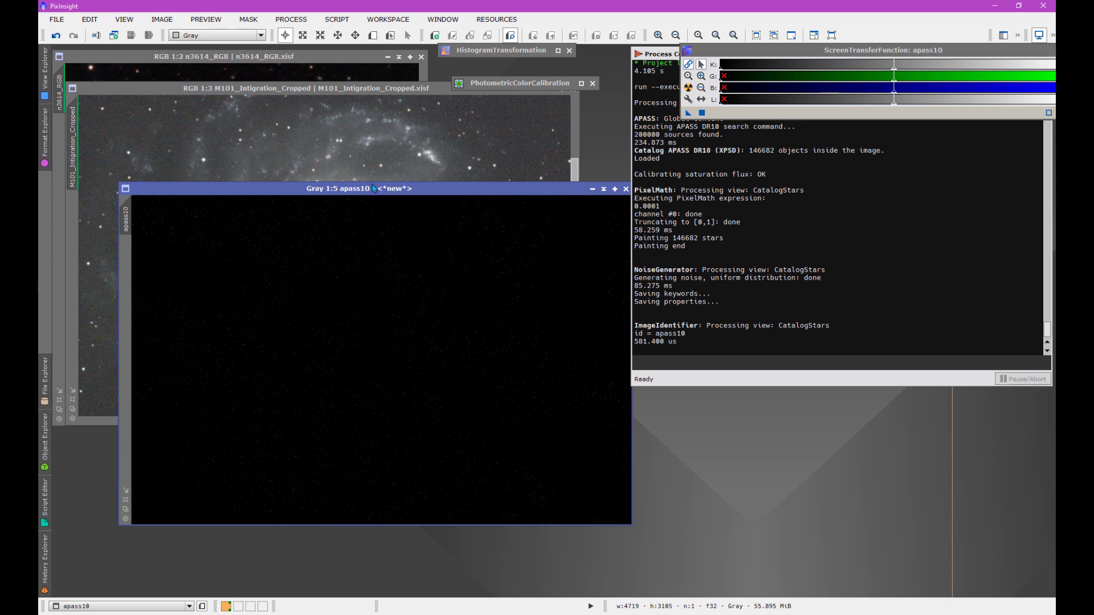
left_click_drag(374, 188, 320, 252)
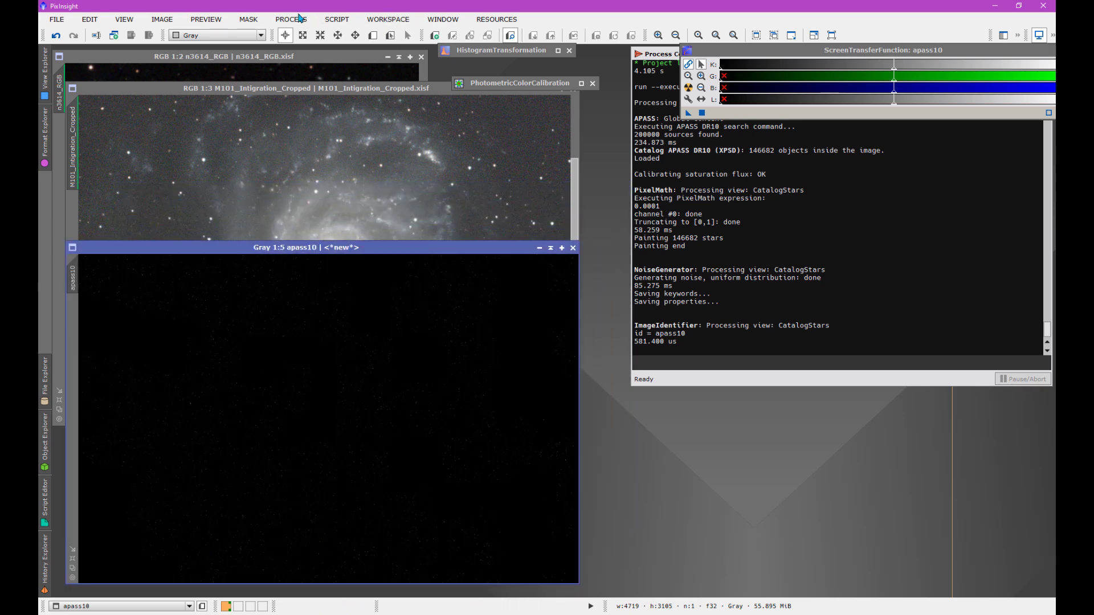
- Run CatalogStarGenerator again with the same geometry and magnitude limit, using APASS DR9 (XPSD) as the first star catalog
left_click(333, 22)
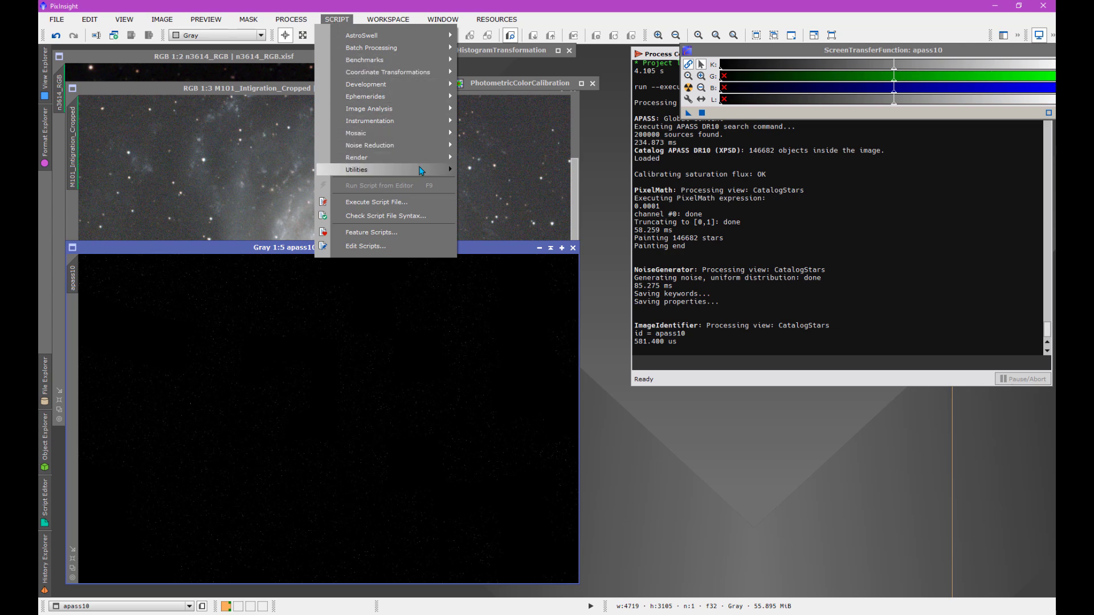
mouse_move(417, 164)
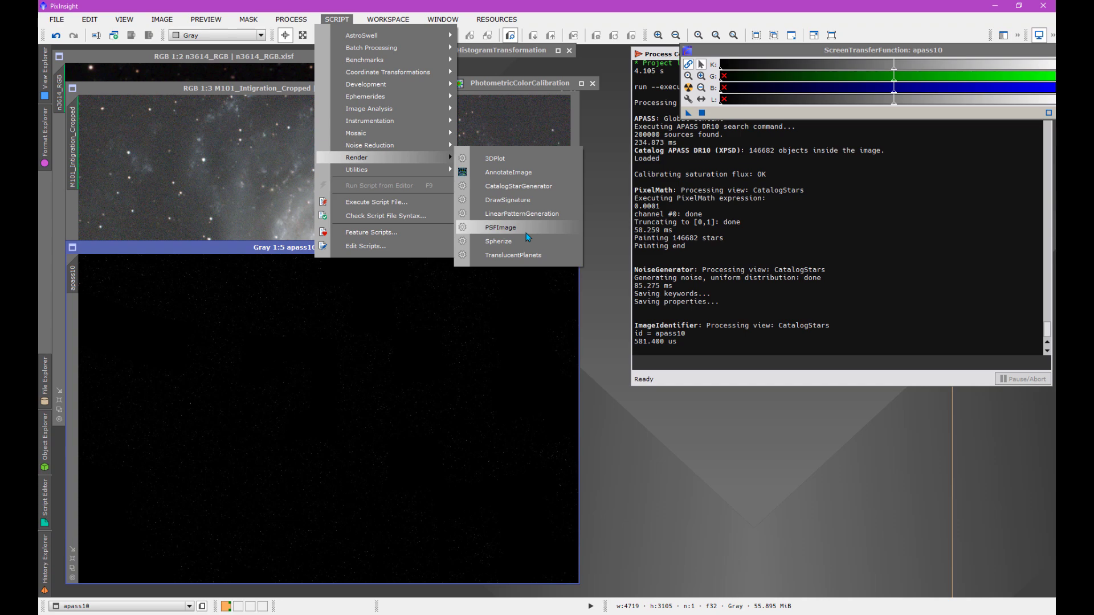
left_click(517, 186)
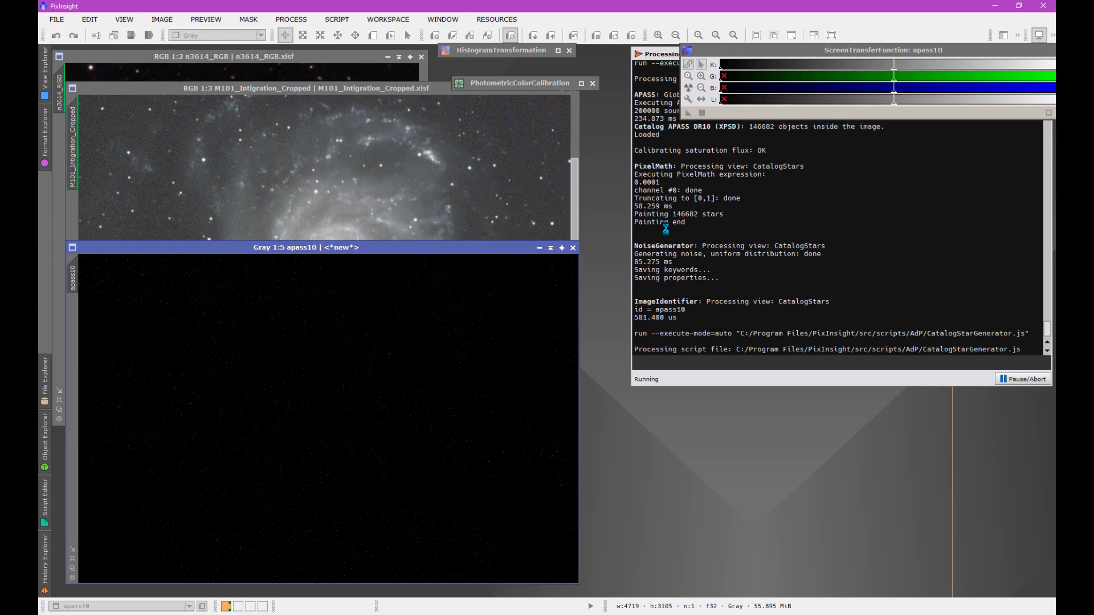
left_click_drag(556, 119, 497, 78)
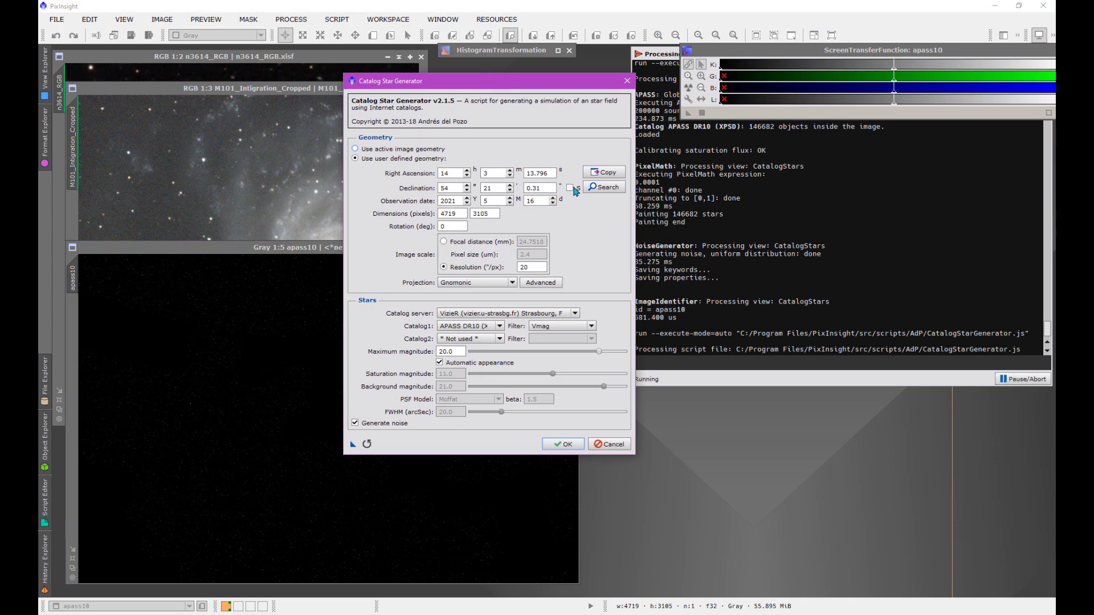
left_click(499, 326)
left_click(481, 441)
left_click(563, 444)
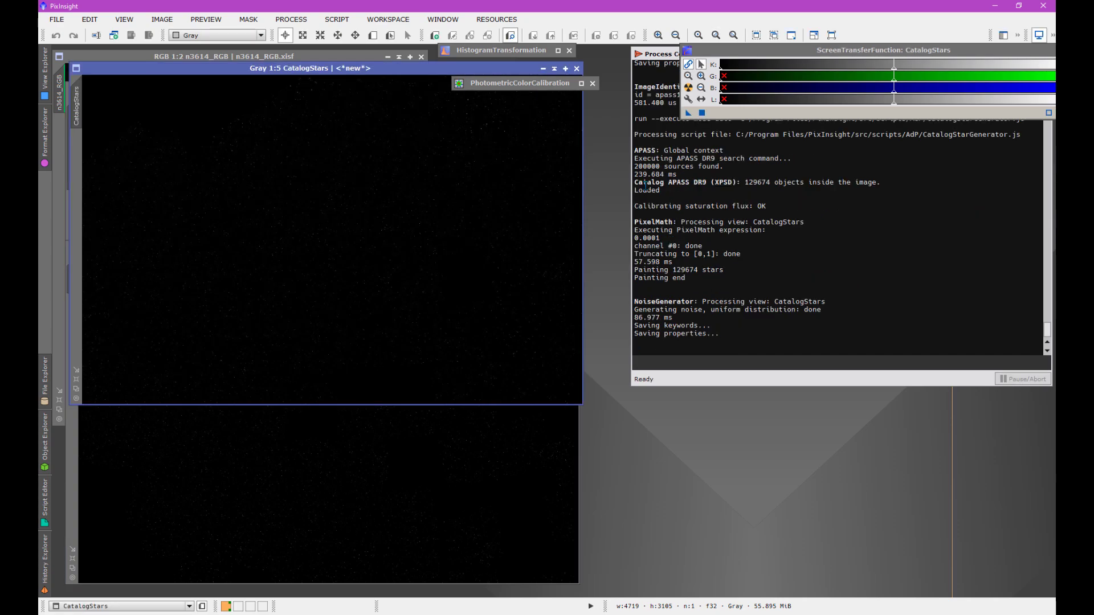
- Rename the newly generated star field image apass9
double_click(79, 98)
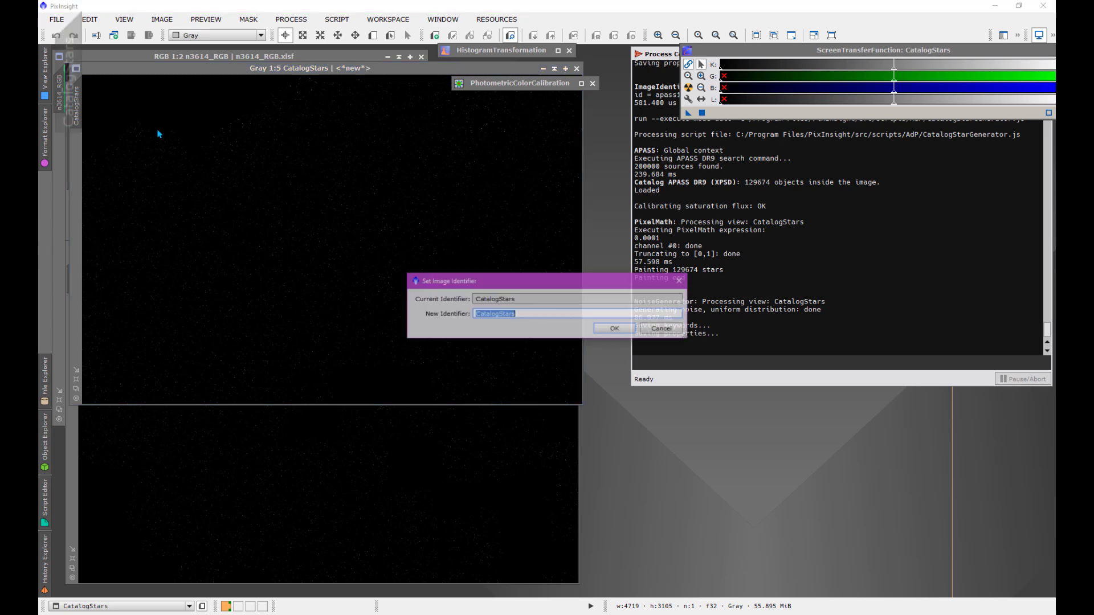
type("apass")
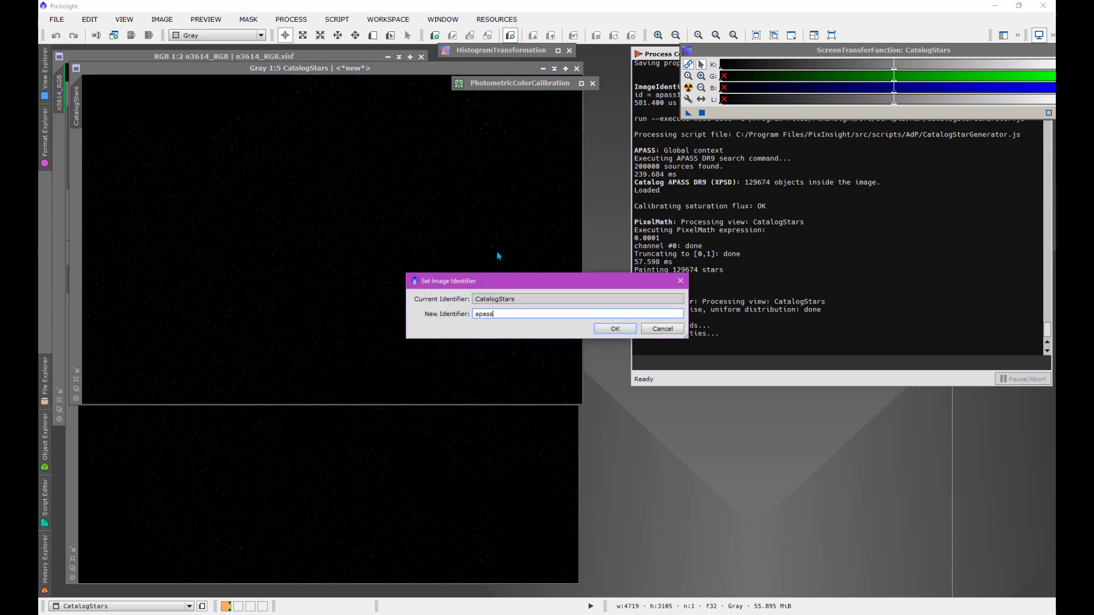
type("9")
left_click(616, 329)
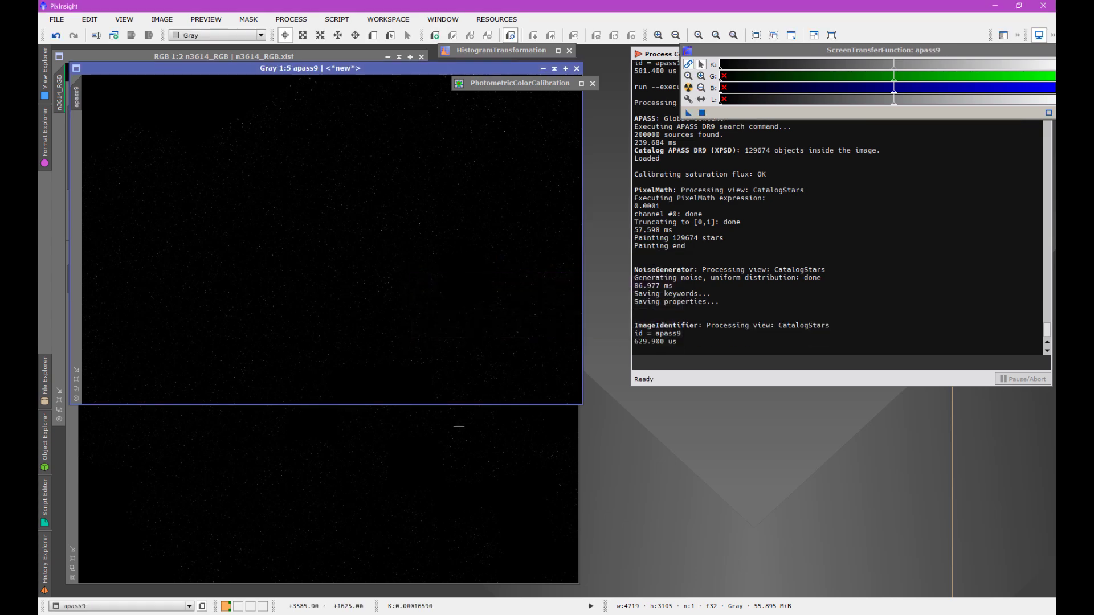
- Auto-stretch the display of the apass10 image to reveal the catalog's sky coverage across the whole field
left_click(464, 420)
left_click_drag(427, 249, 497, 206)
scroll(422, 318, "up", 5)
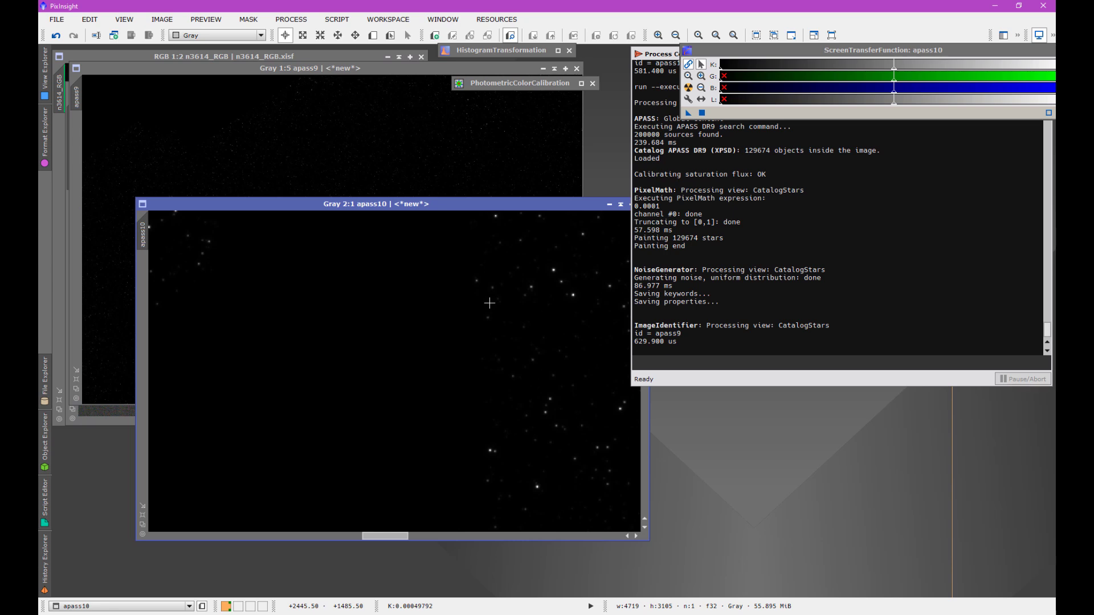
left_click_drag(446, 210, 408, 160)
scroll(312, 309, "down", 3)
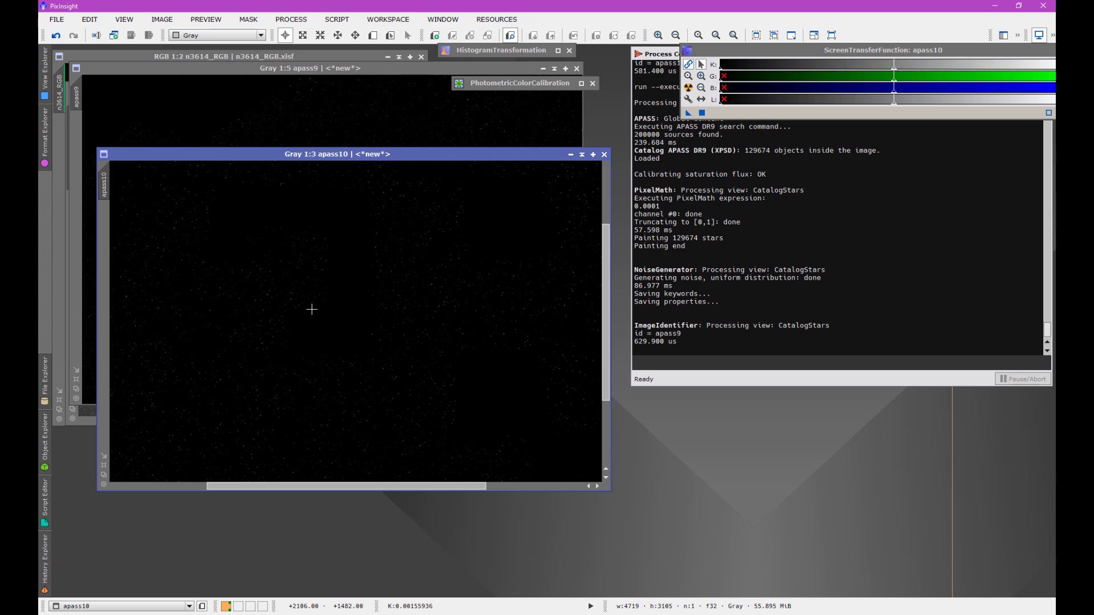
key("ctrl+a")
scroll(311, 309, "down", 3)
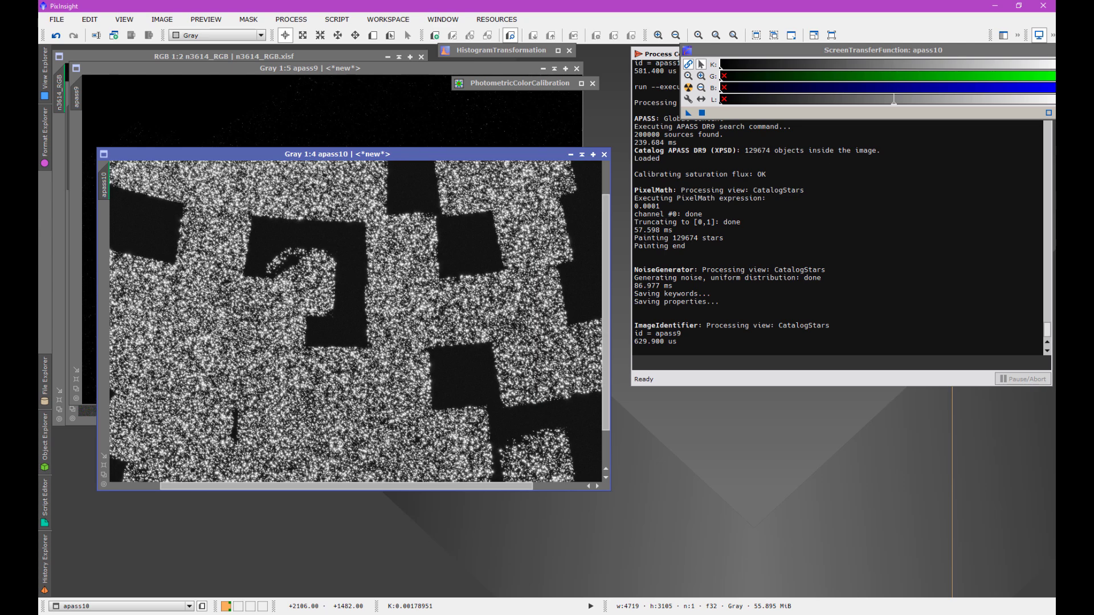
scroll(312, 309, "up", 1)
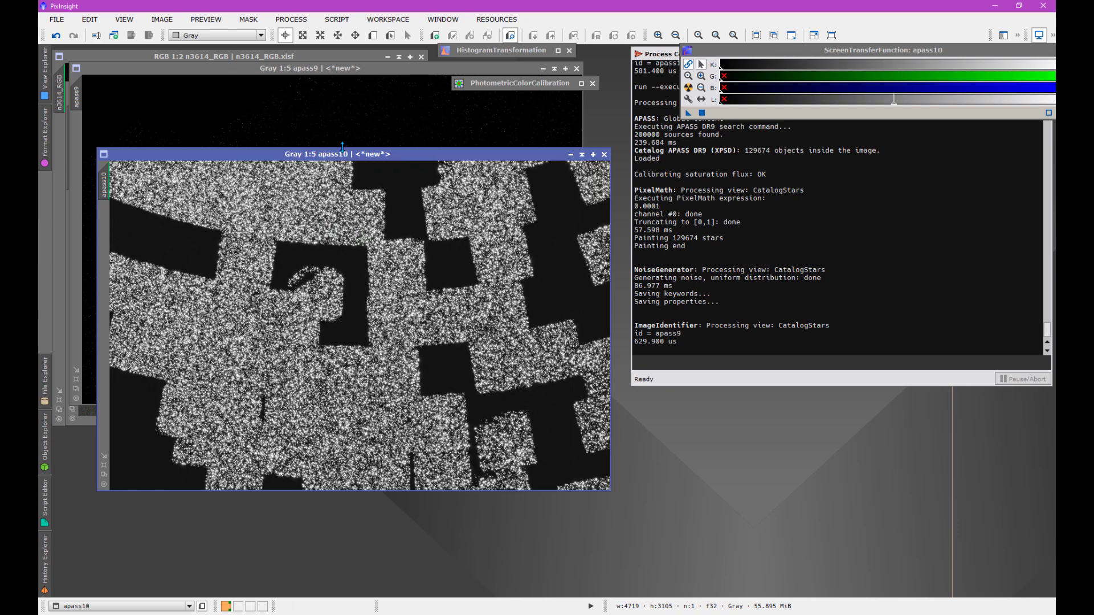
- Auto-stretch the display of apass9 and place its window clear of the apass10 star field for comparison
left_click_drag(344, 155, 333, 273)
left_click(300, 195)
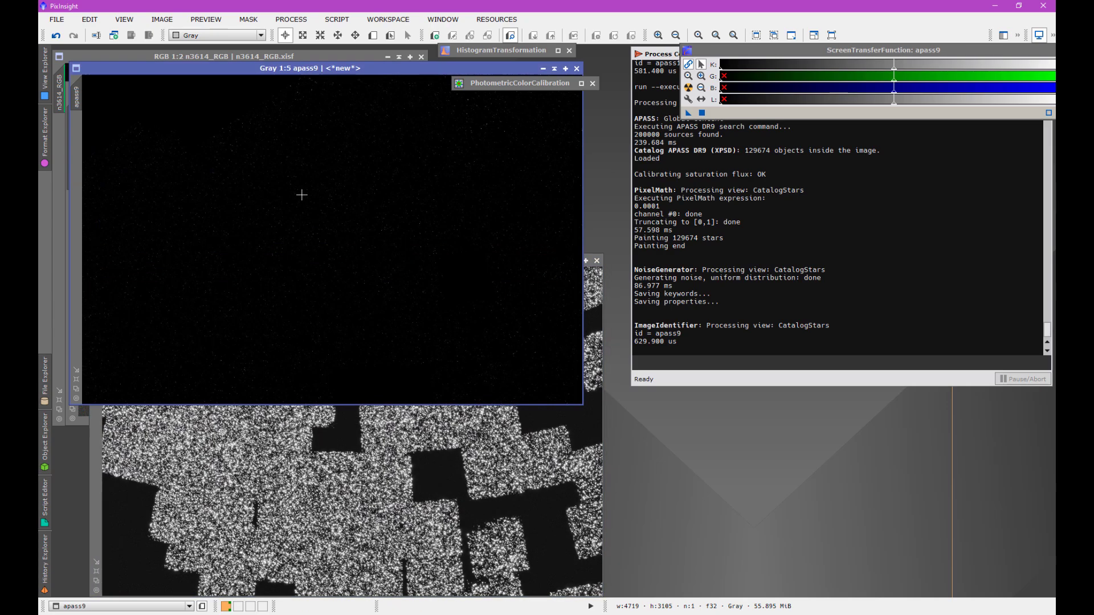
key("ctrl+a")
left_click_drag(310, 69, 326, 83)
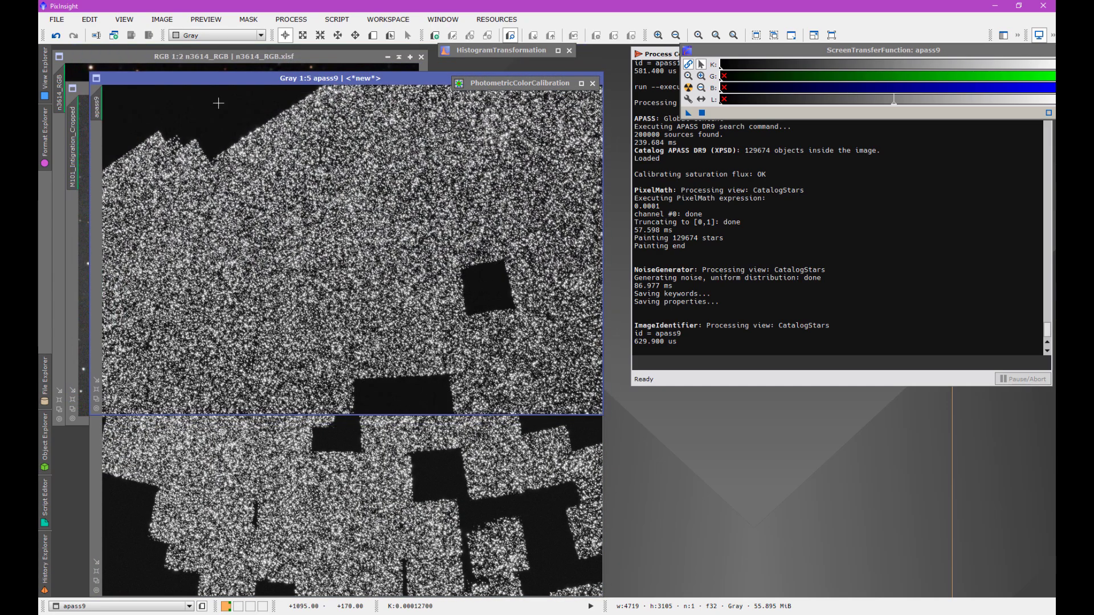
- Overlay the apass10 window exactly on apass9 and flip between them to compare the coverage gaps of the two catalogs
left_click(422, 475)
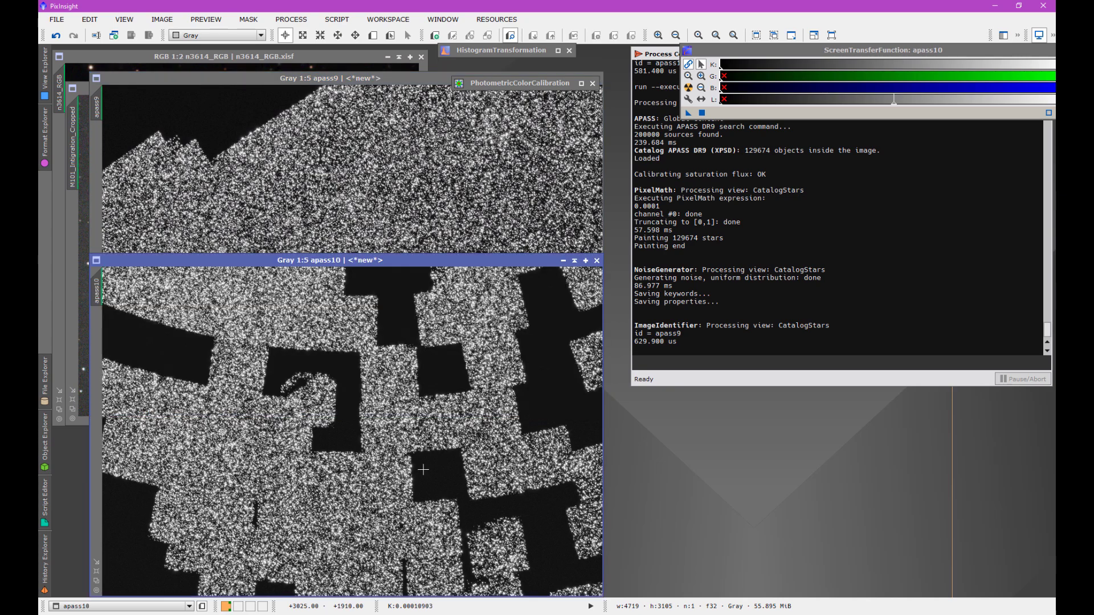
left_click_drag(438, 262, 441, 80)
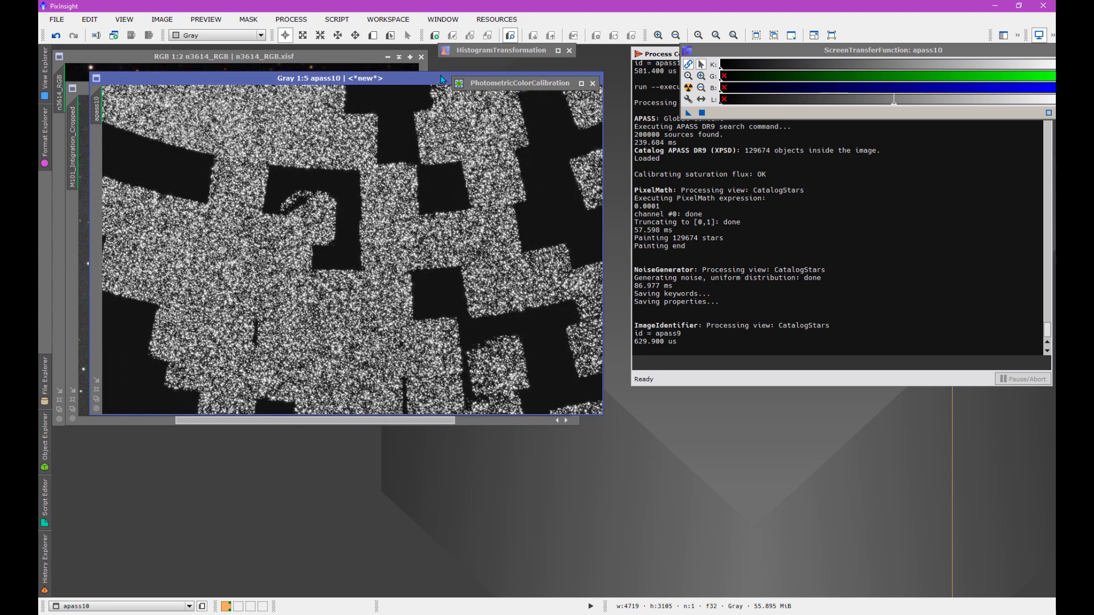
left_click(440, 77)
left_click(441, 77)
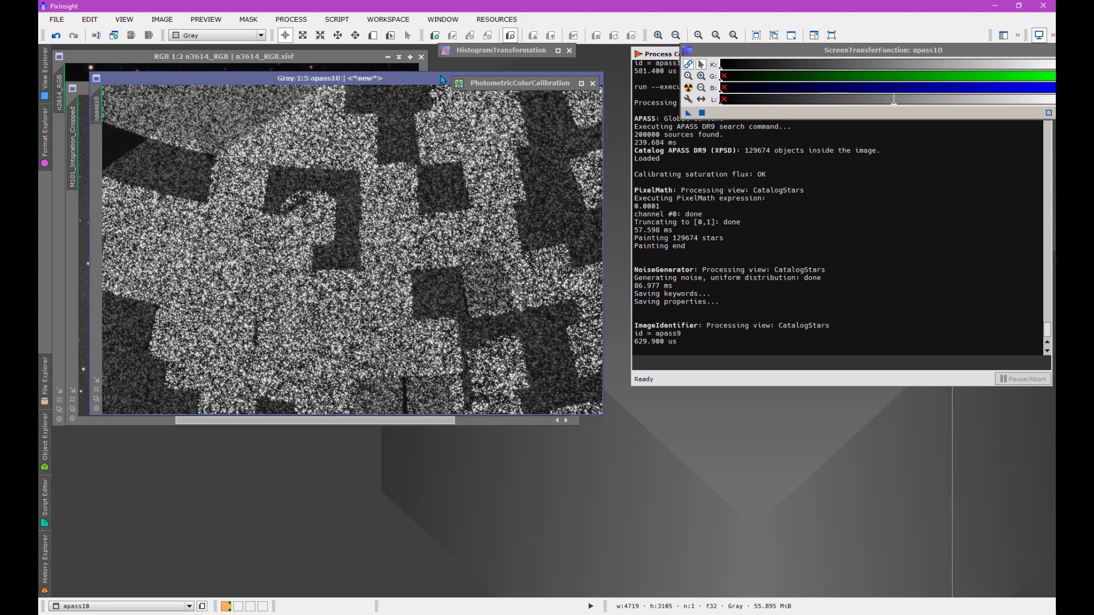
left_click_drag(441, 79, 441, 79)
left_click(441, 77)
left_click_drag(442, 79, 442, 80)
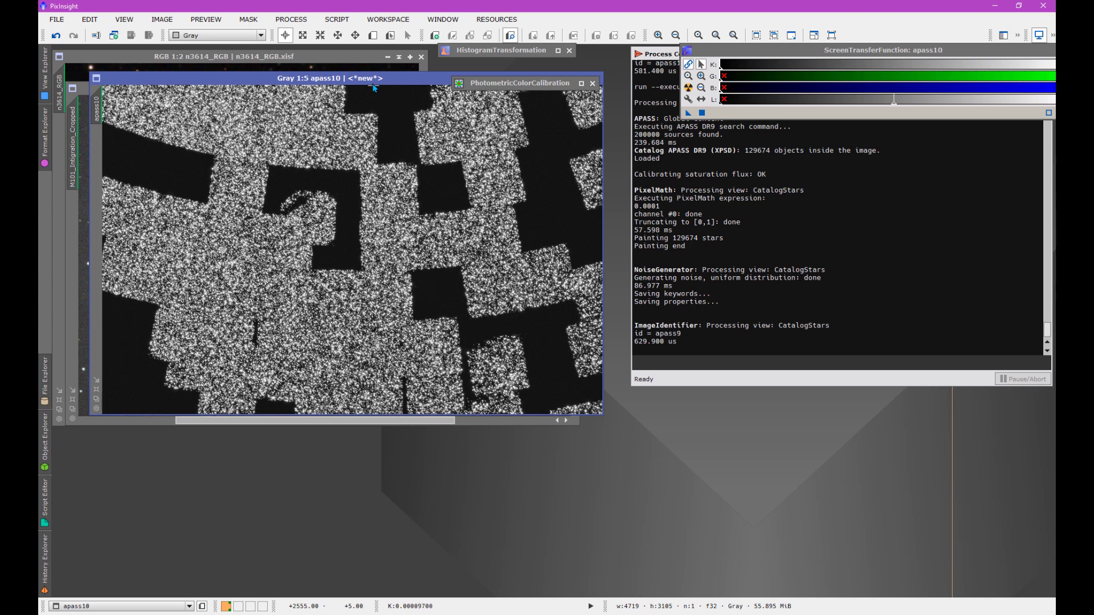
- Separate the two star field windows, collapse apass9 out of the way and keep apass10 open over the M101 image
left_click_drag(374, 83, 381, 227)
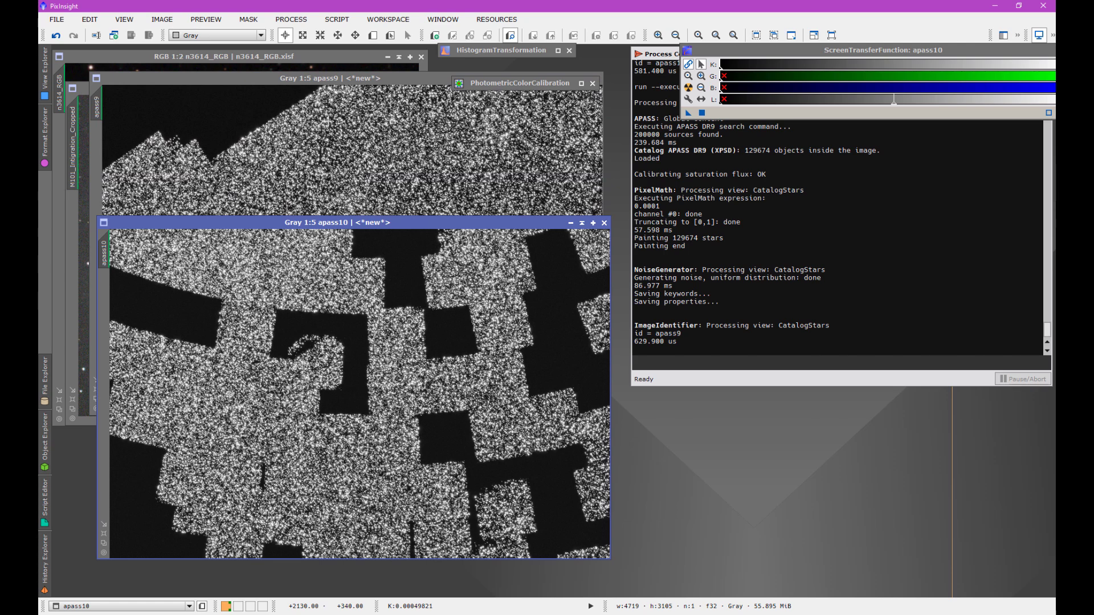
left_click_drag(387, 82, 368, 124)
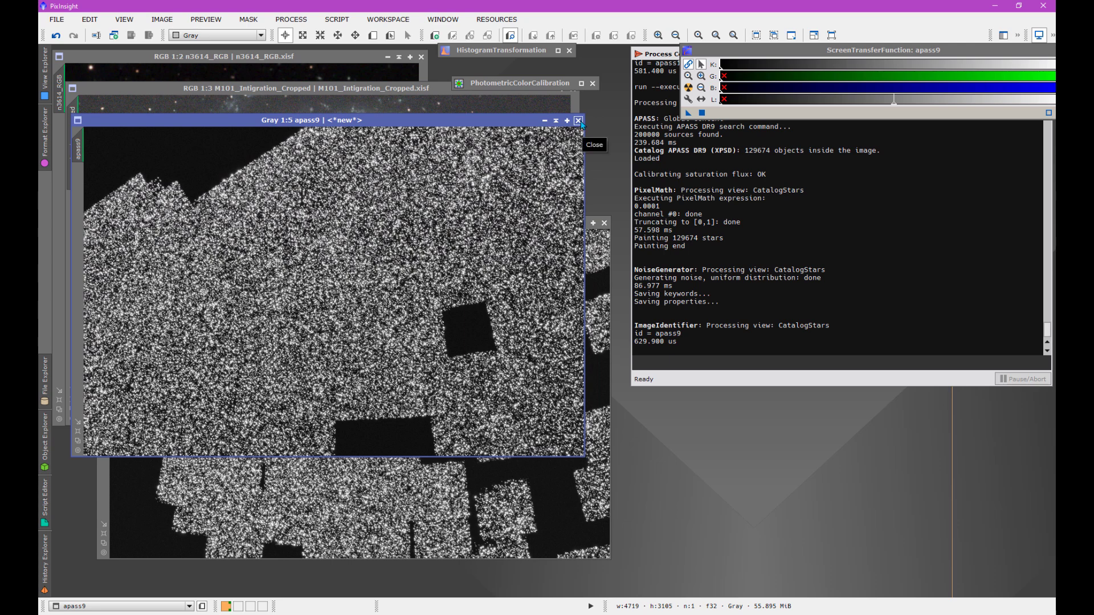
left_click(555, 121)
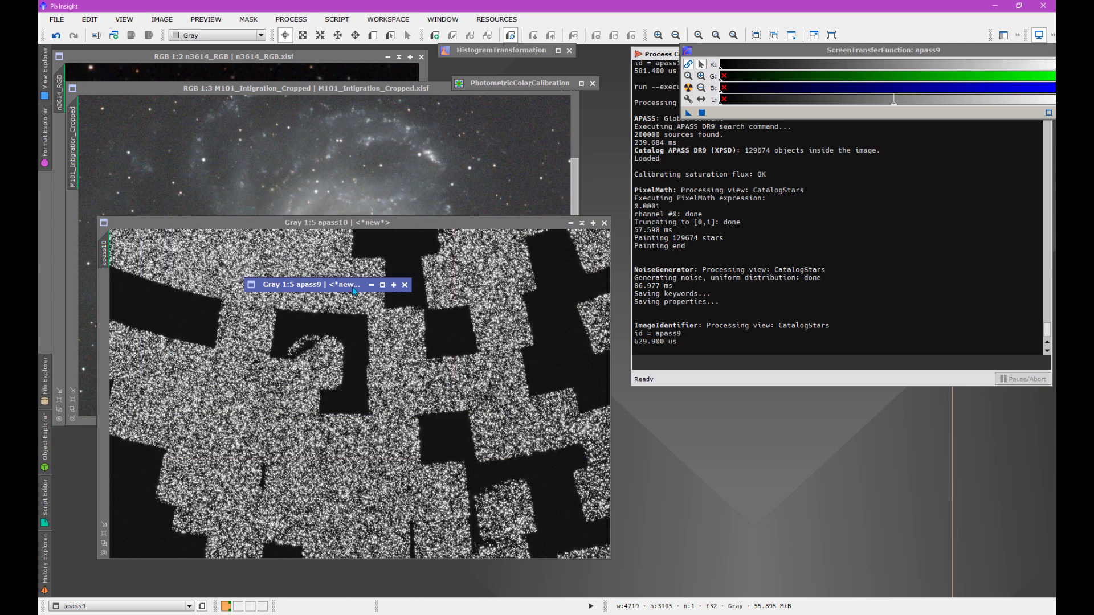
left_click_drag(346, 286, 546, 69)
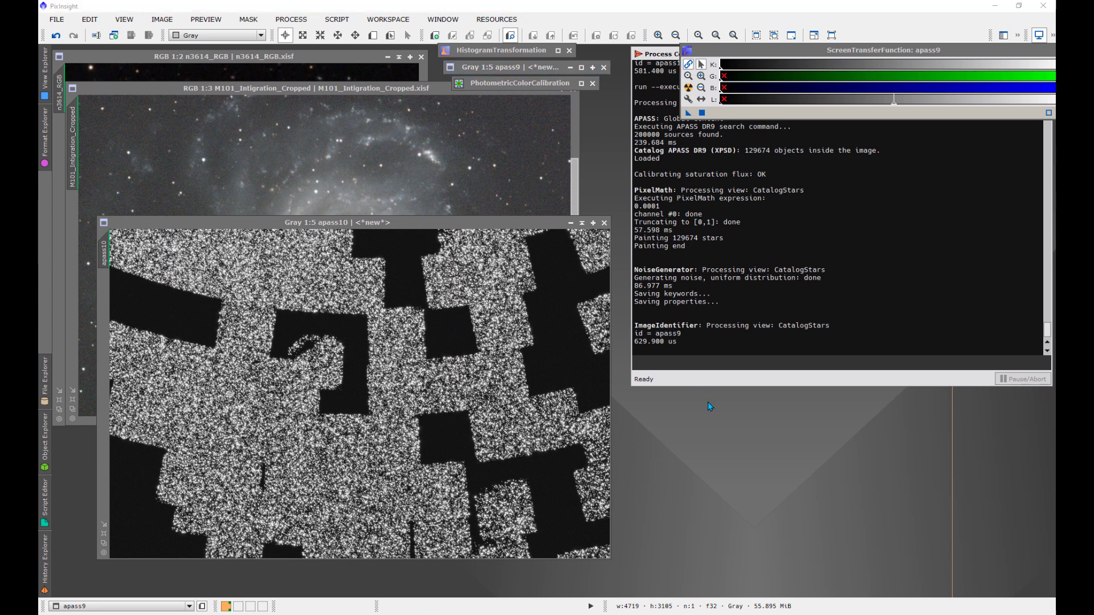
left_click_drag(498, 226, 472, 140)
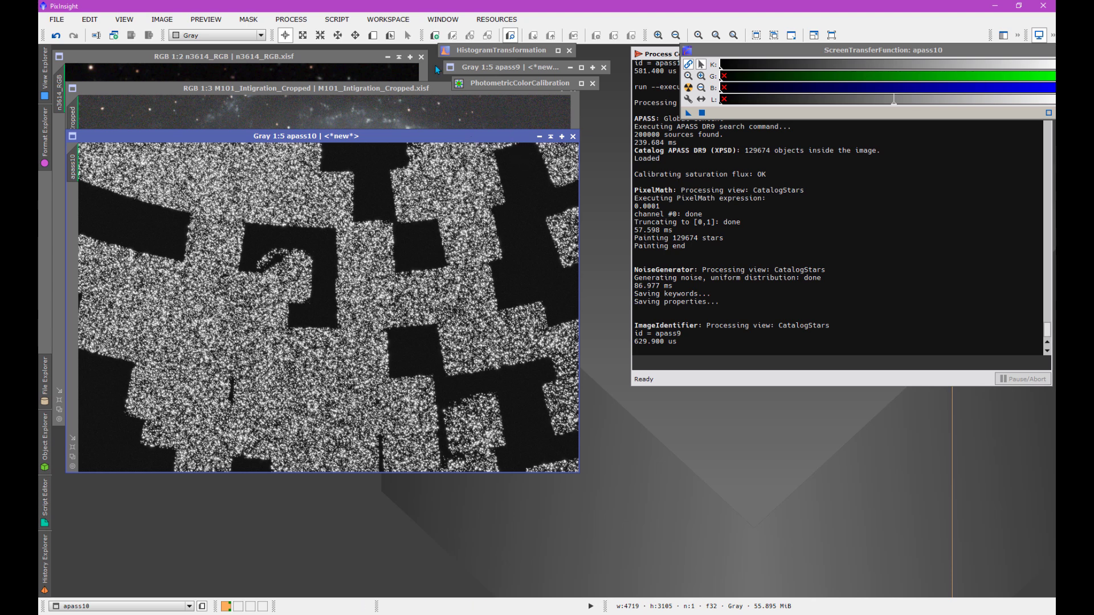
- Annotate apass10 with the AnnotateImage script's current settings and examine the annotated copy around M101
left_click(342, 23)
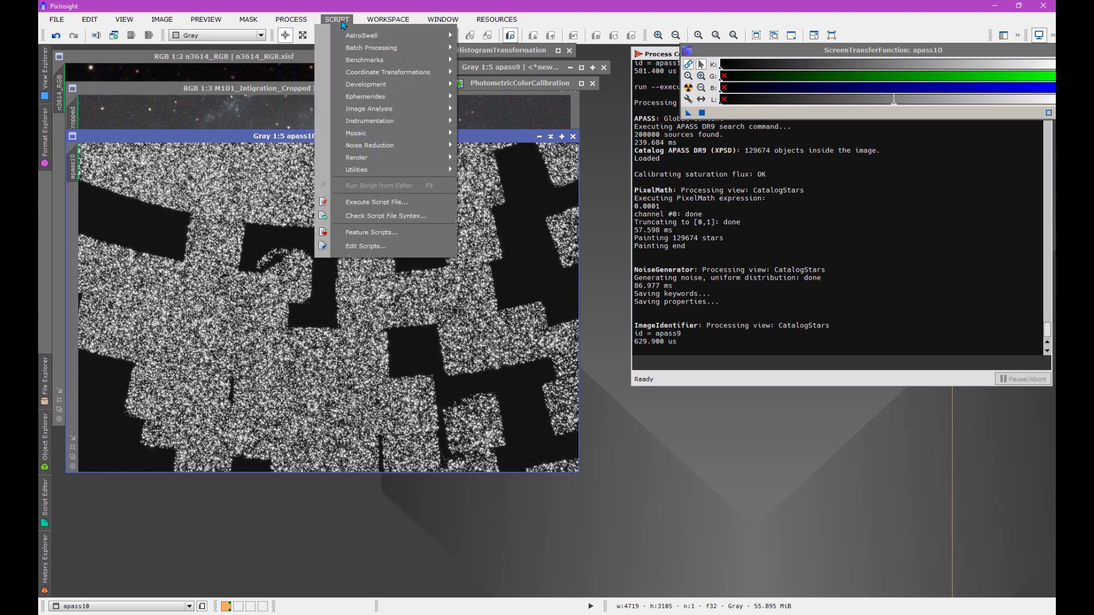
mouse_move(419, 161)
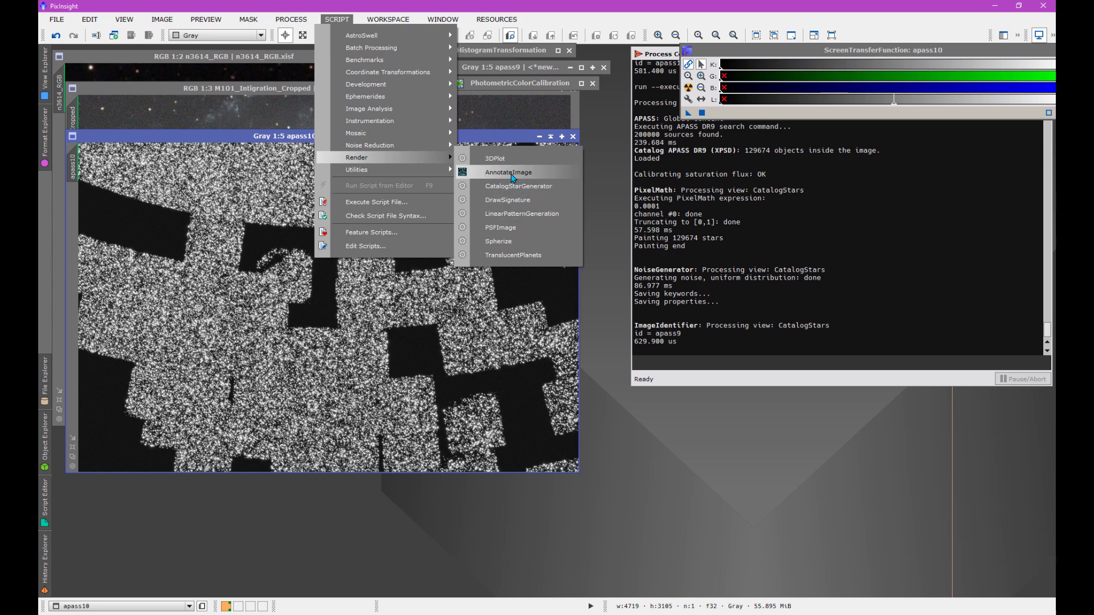
left_click(513, 178)
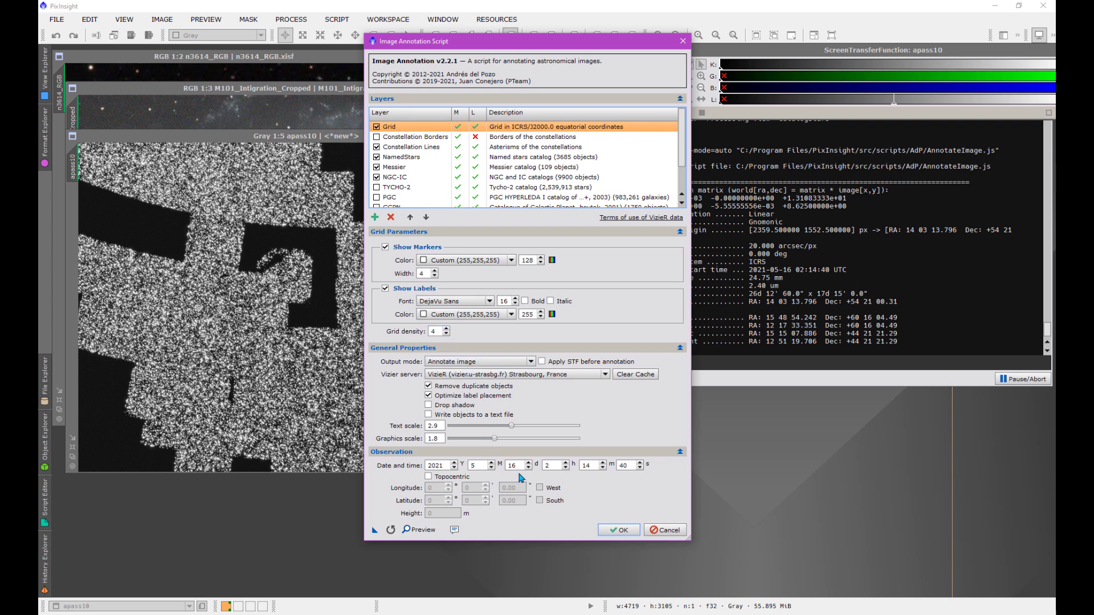
left_click(615, 530)
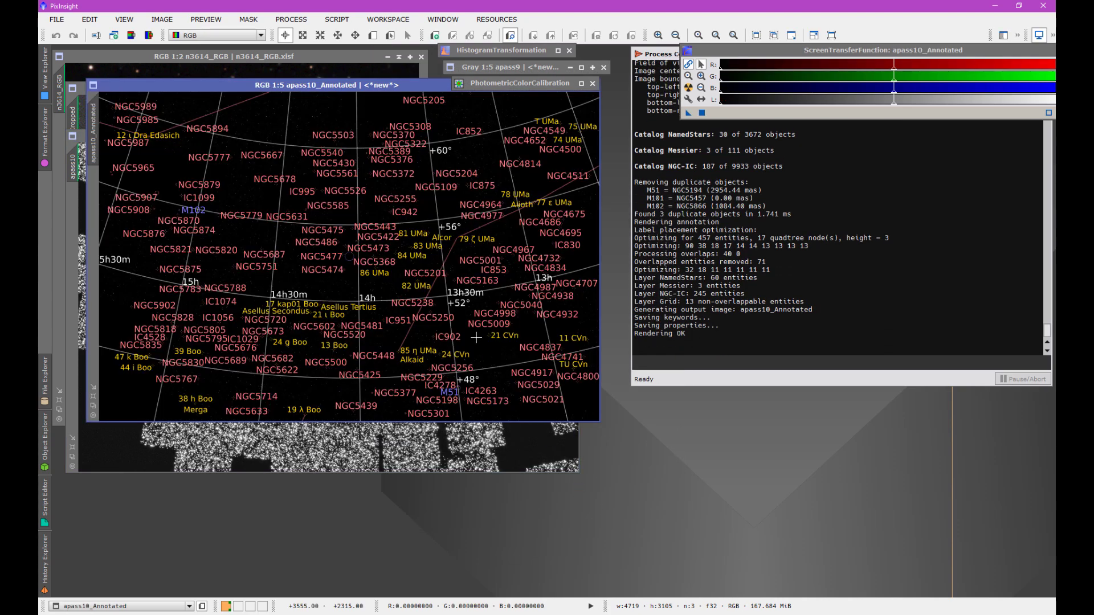
left_click_drag(321, 89, 302, 137)
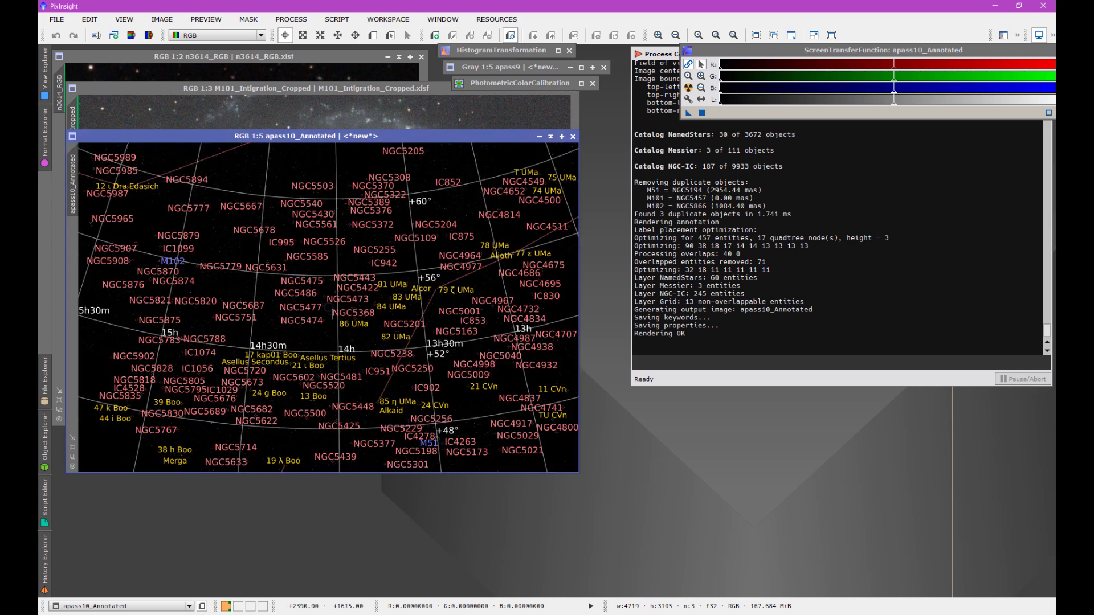
scroll(331, 315, "up", 4)
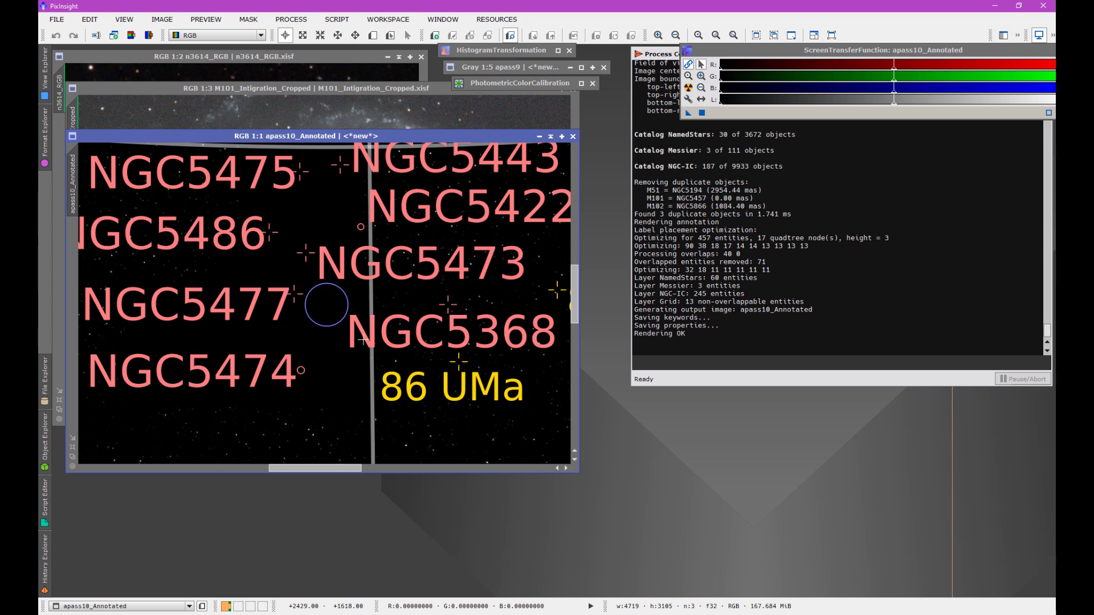
- Show the annotated image's full field, shift its window clear of apass10, and bring apass10 to the front
scroll(364, 340, "down", 2)
scroll(364, 340, "down", 1)
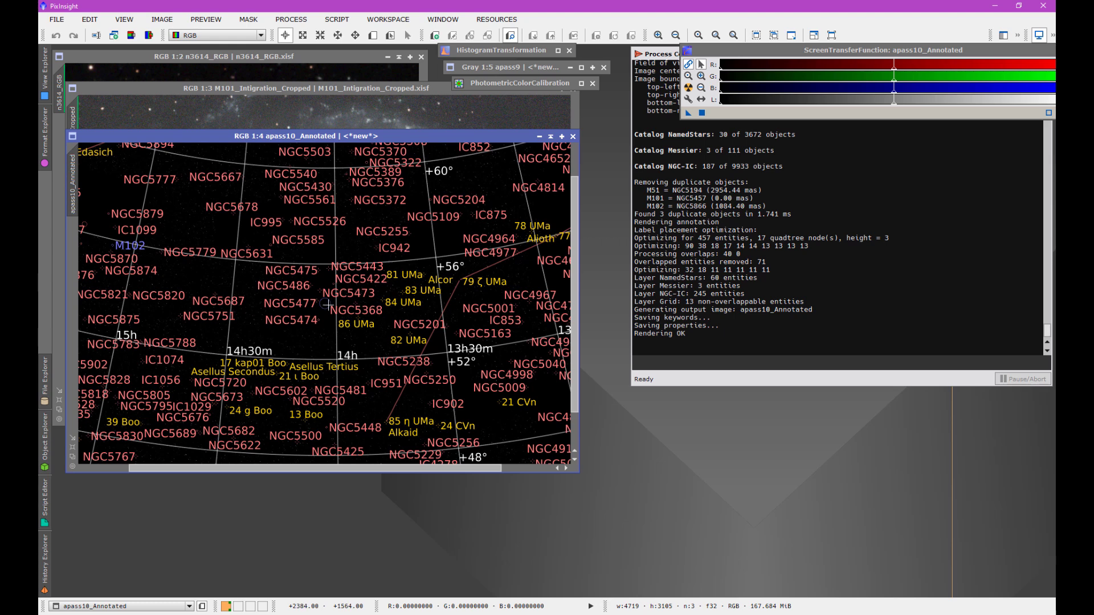
scroll(328, 304, "down", 2)
scroll(328, 304, "up", 1)
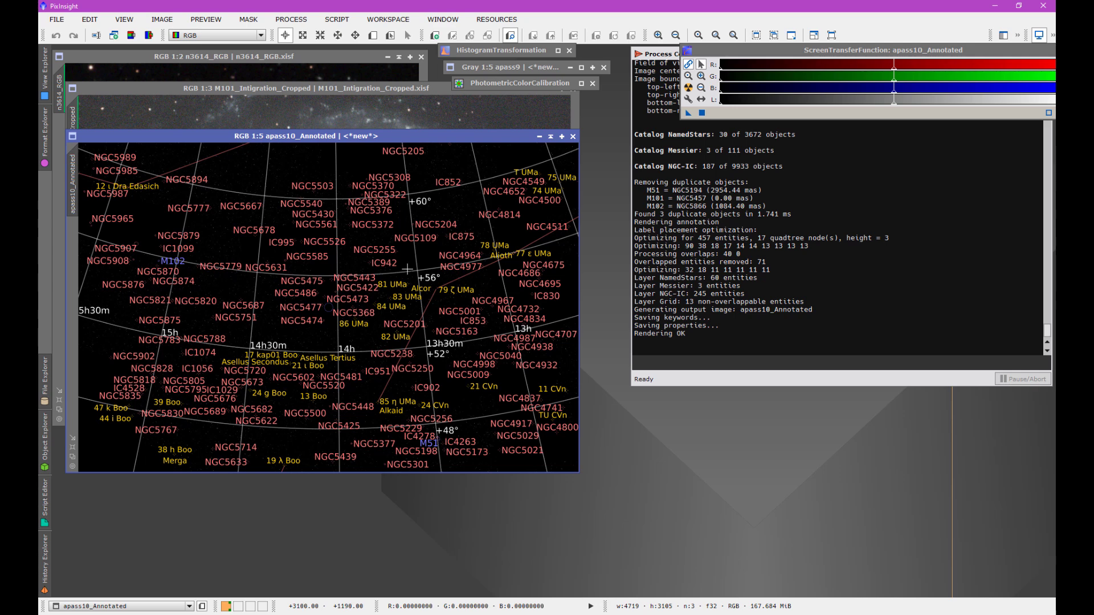
left_click_drag(327, 137, 349, 242)
left_click(336, 155)
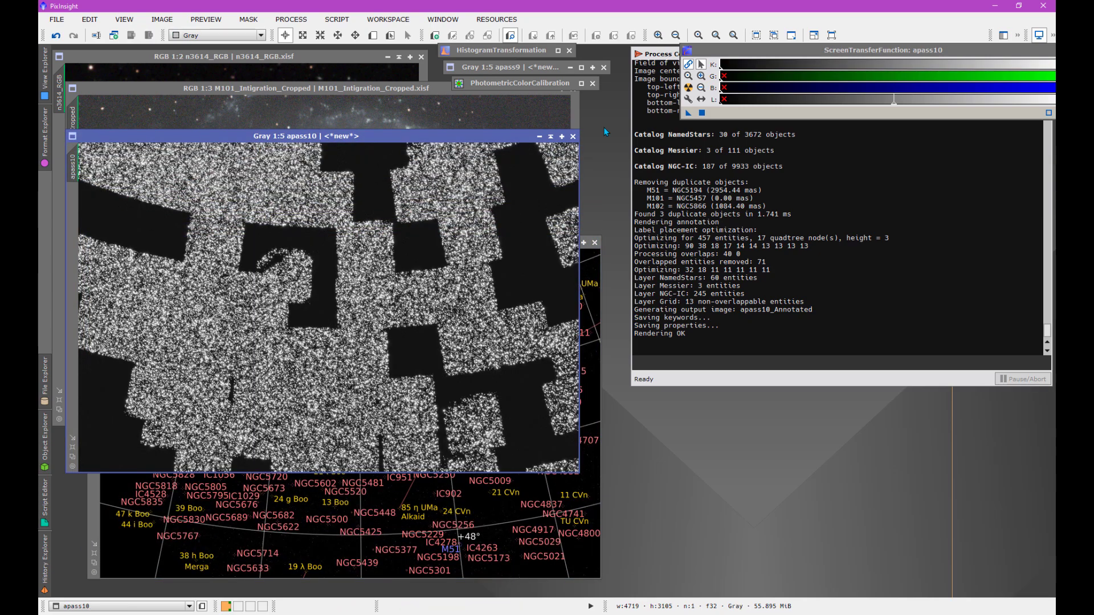
- Bring ScreenTransferFunction into full view and darken apass10's display stretch by adjusting its midtones balance
left_click_drag(713, 66, 855, 132)
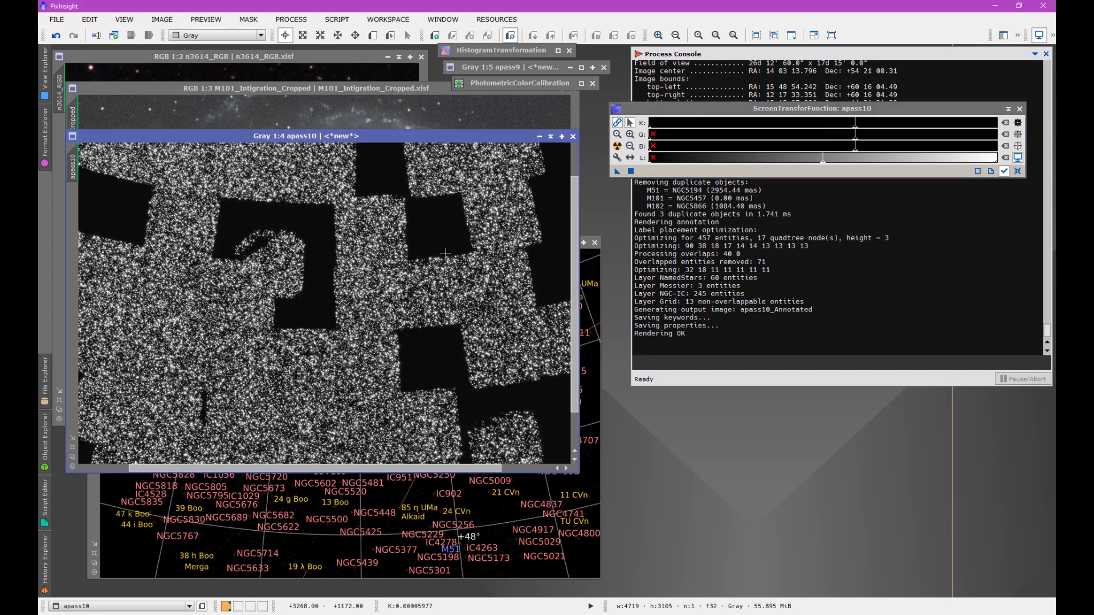
scroll(448, 252, "up", 5)
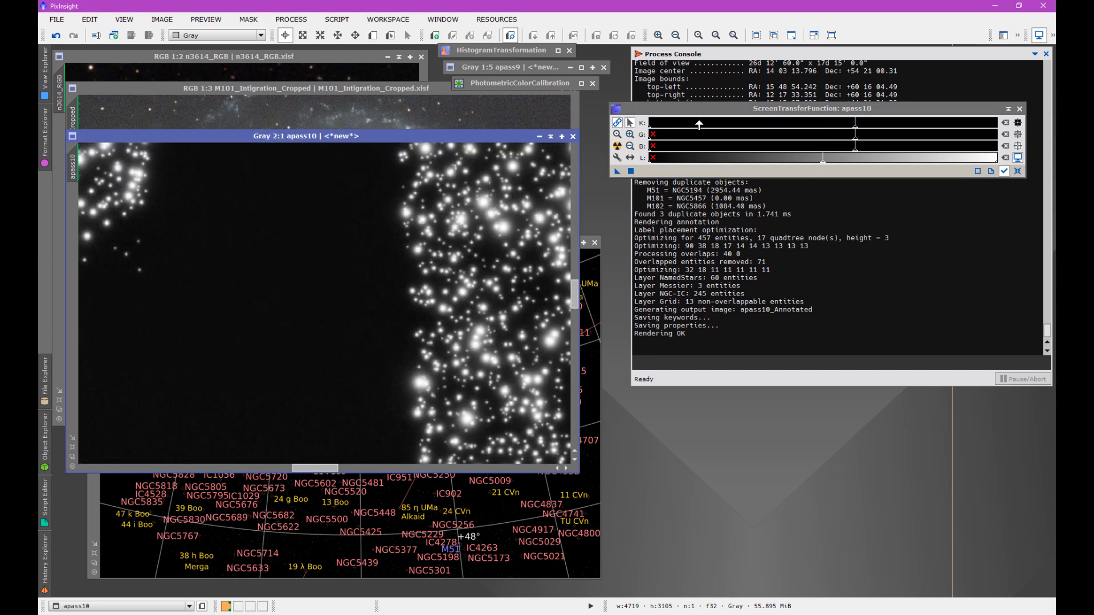
left_click_drag(703, 135, 851, 132)
scroll(356, 273, "down", 2)
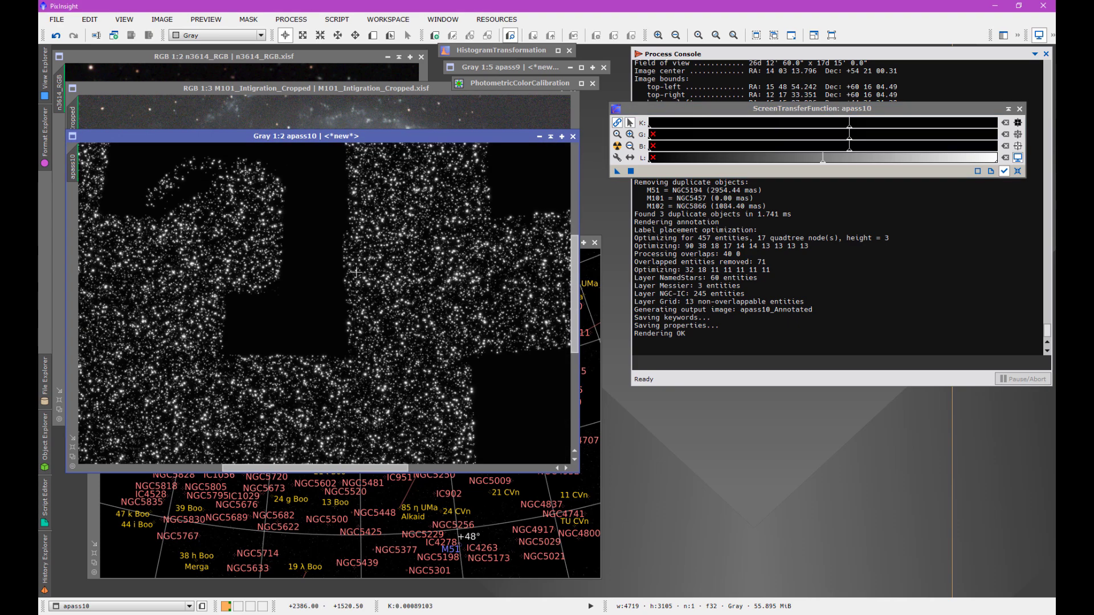
scroll(356, 273, "down", 2)
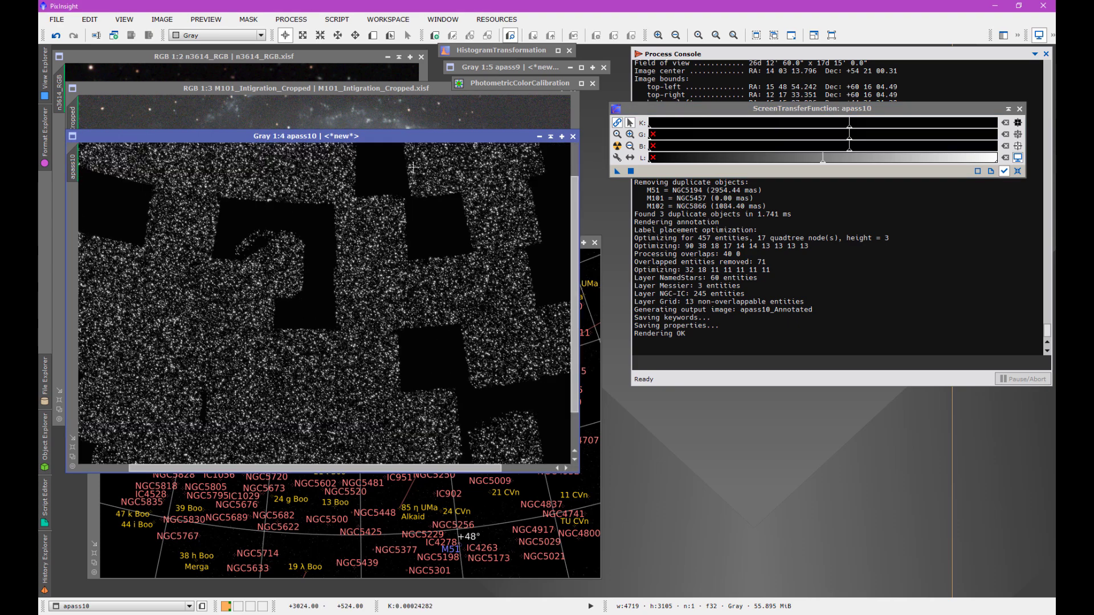
- Apply apass10's screen stretch permanently through HistogramTransformation with midtones 0.00899981, and reset its screen stretch
double_click(495, 52)
left_click_drag(679, 62, 878, 32)
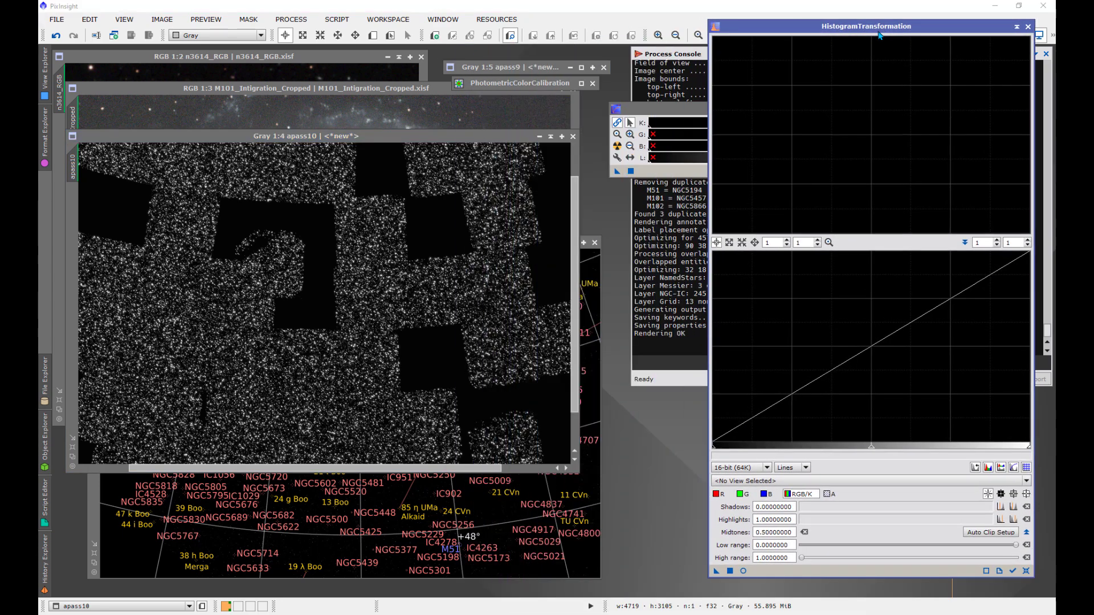
left_click_drag(616, 172, 464, 343)
left_click(676, 111)
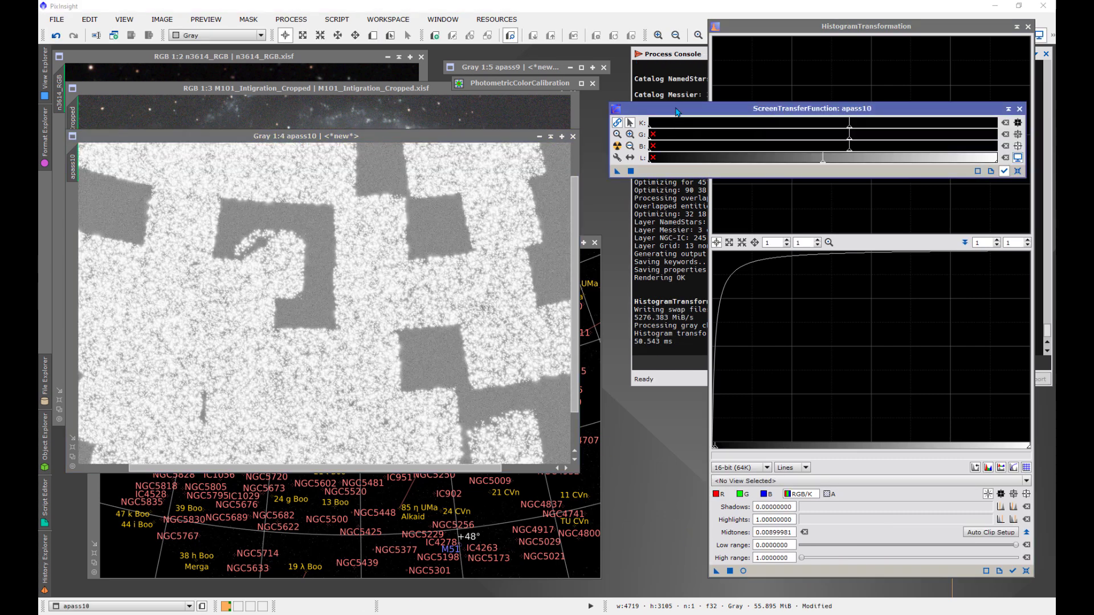
left_click(1017, 172)
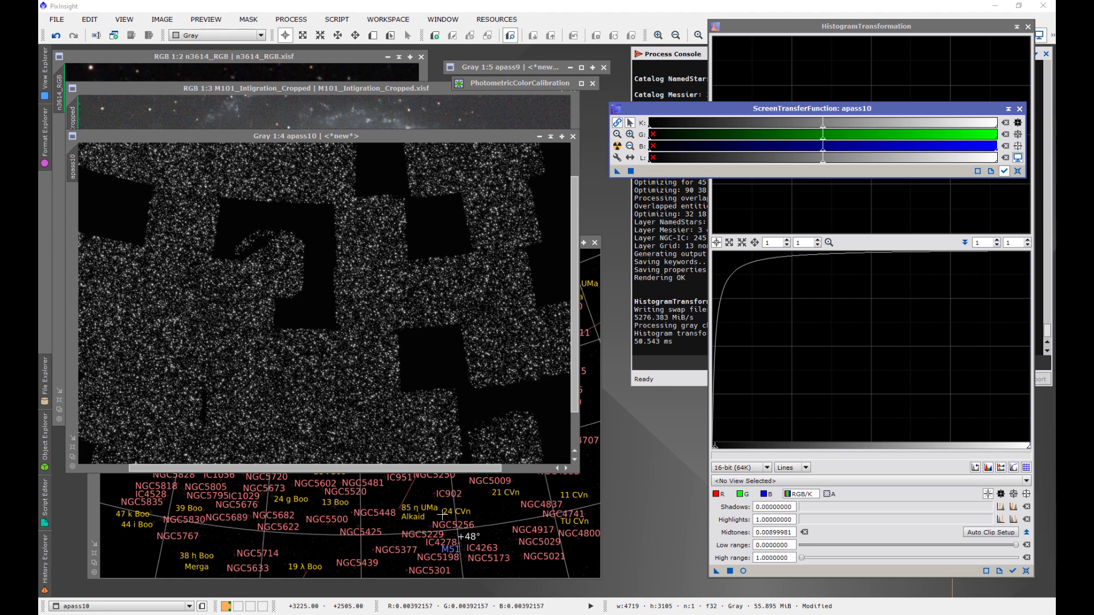
- Open PixelMath and rename the apass10_Annotated image to annotated
left_click(591, 360)
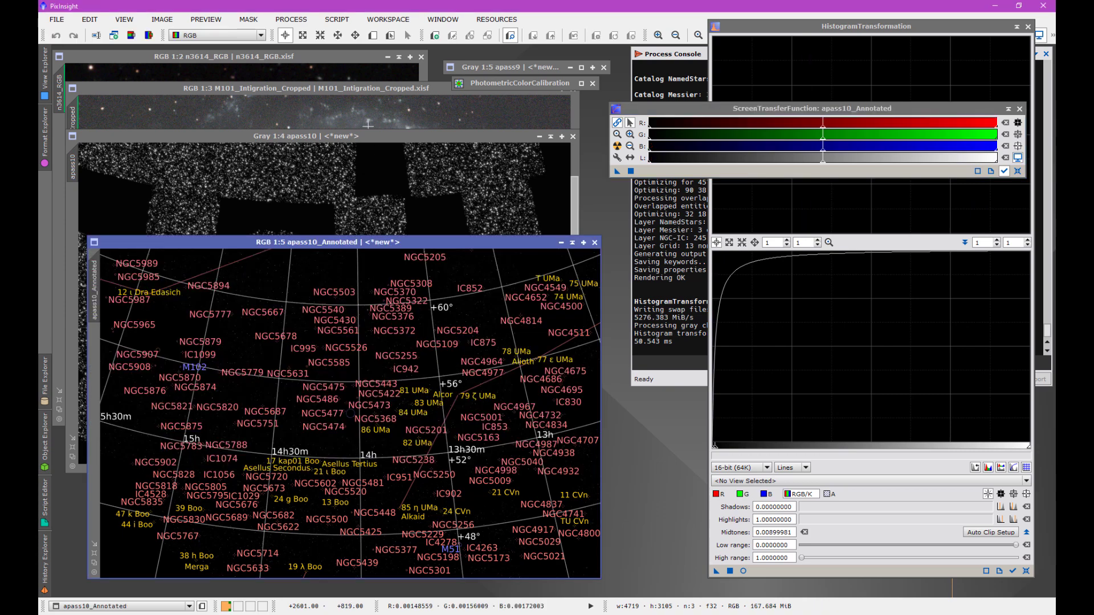
left_click(297, 24)
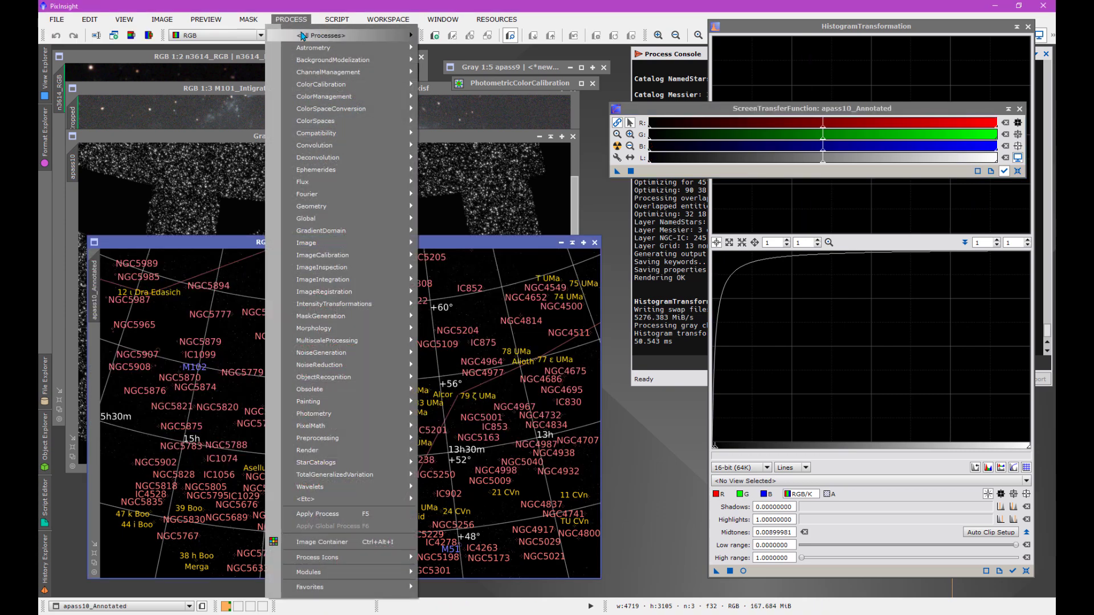
mouse_move(301, 36)
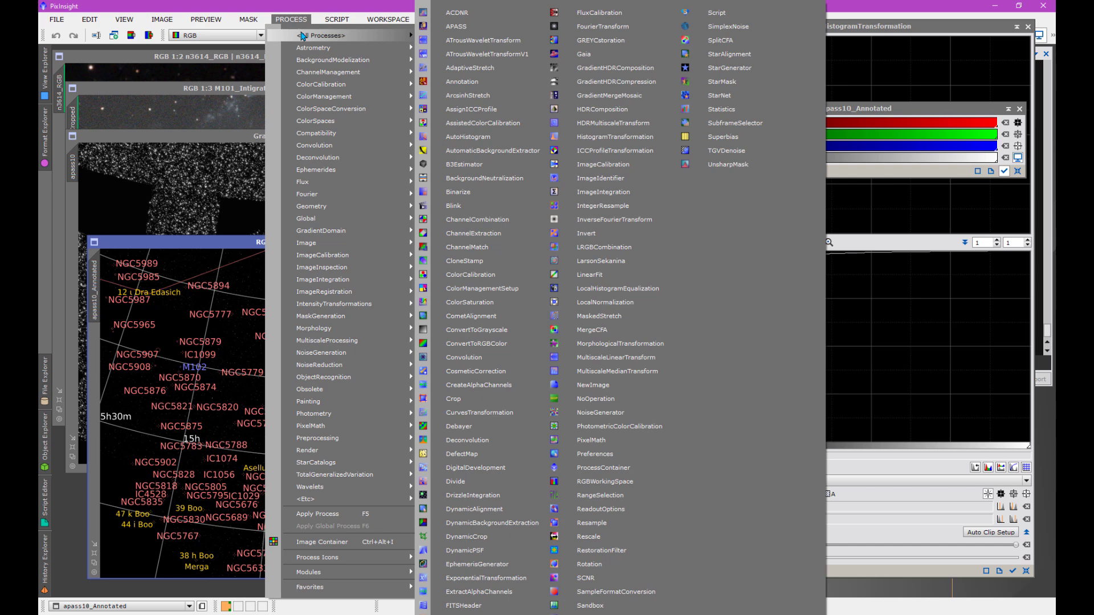
left_click(591, 440)
left_click(666, 160)
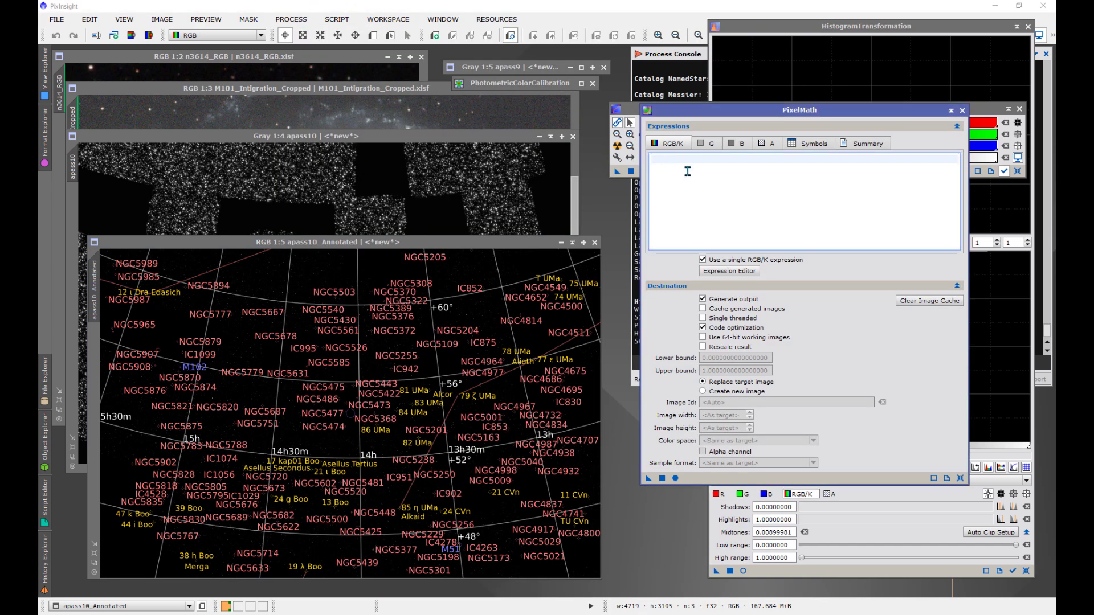
double_click(94, 290)
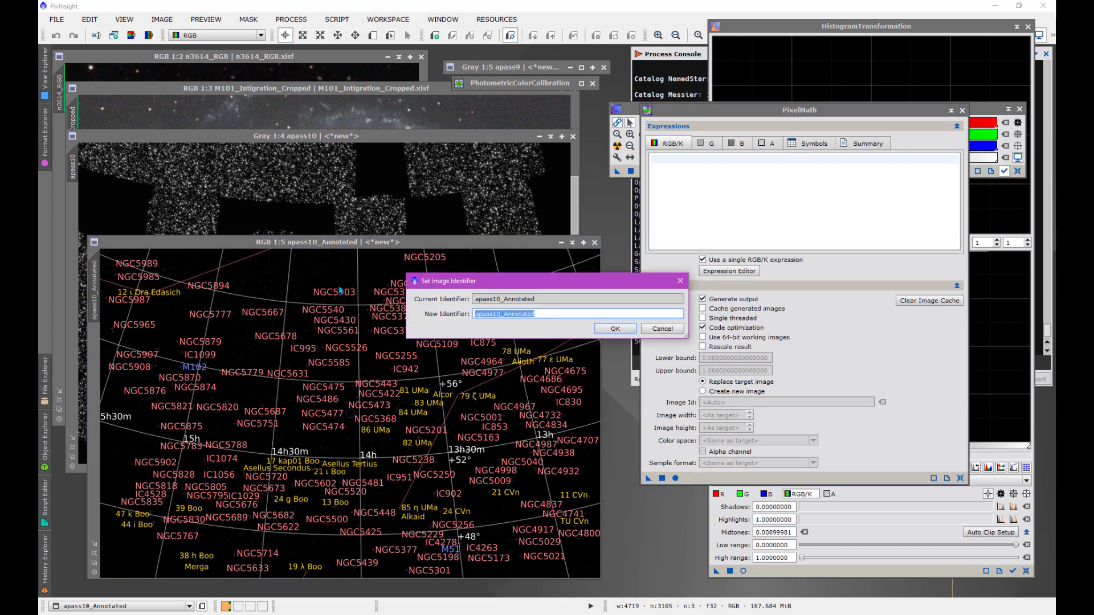
type("ann")
left_click(614, 328)
- Enter the PixelMath expression 0.5*apass110+0.8*annotated and set the output to create a new image
left_click(658, 163)
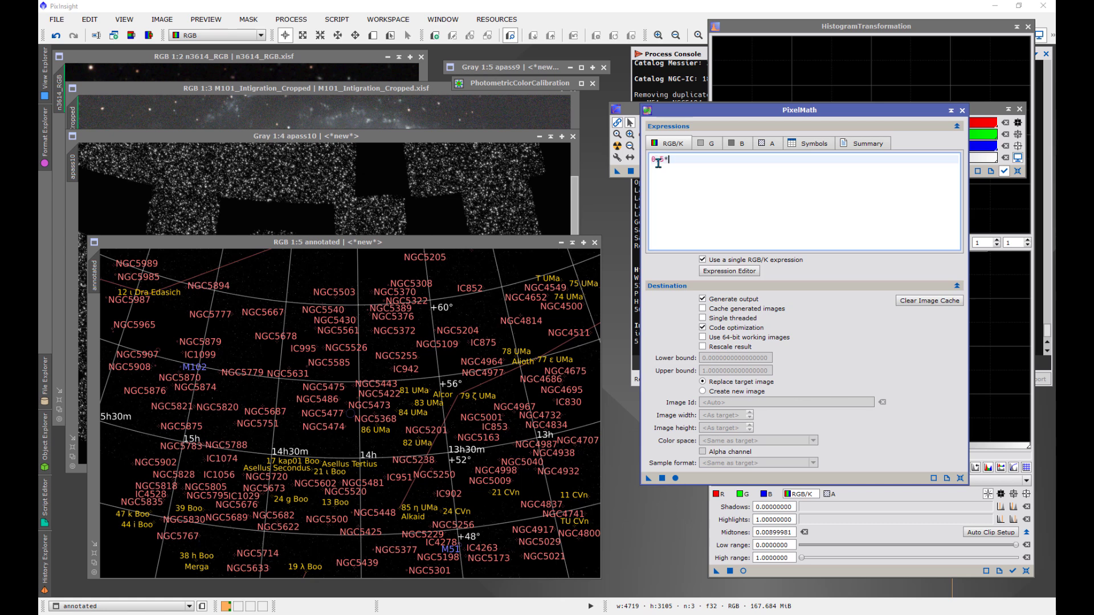
type("ass110+")
type("0.8*annotated")
left_click(701, 392)
left_click_drag(720, 113, 715, 66)
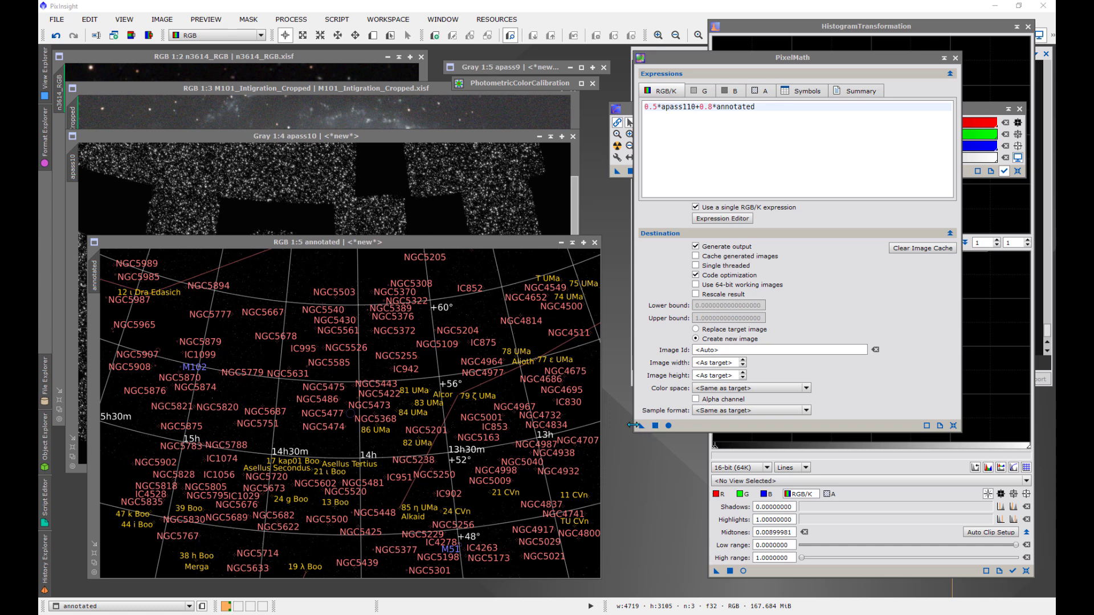
- Try to run the PixelMath expression on the annotated image and check that image's identifier
left_click_drag(642, 426, 509, 434)
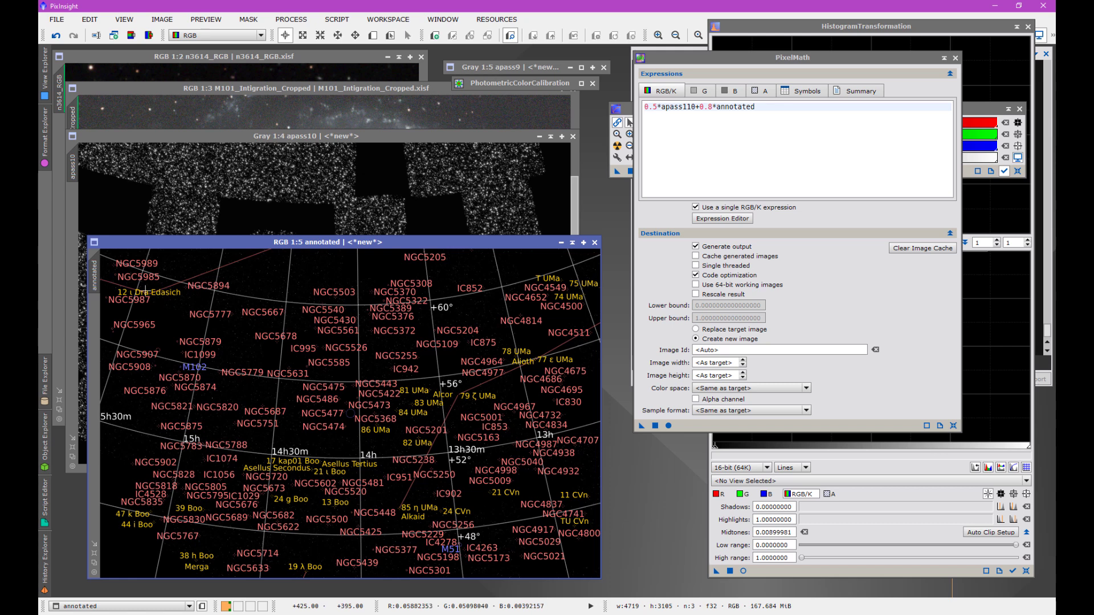
mouse_move(101, 280)
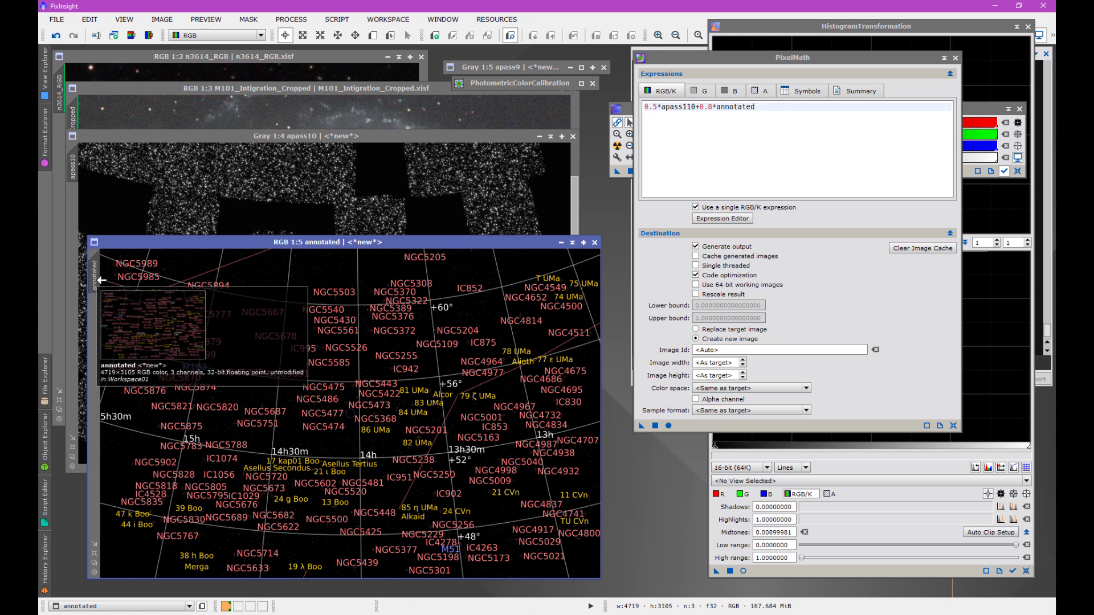
double_click(102, 280)
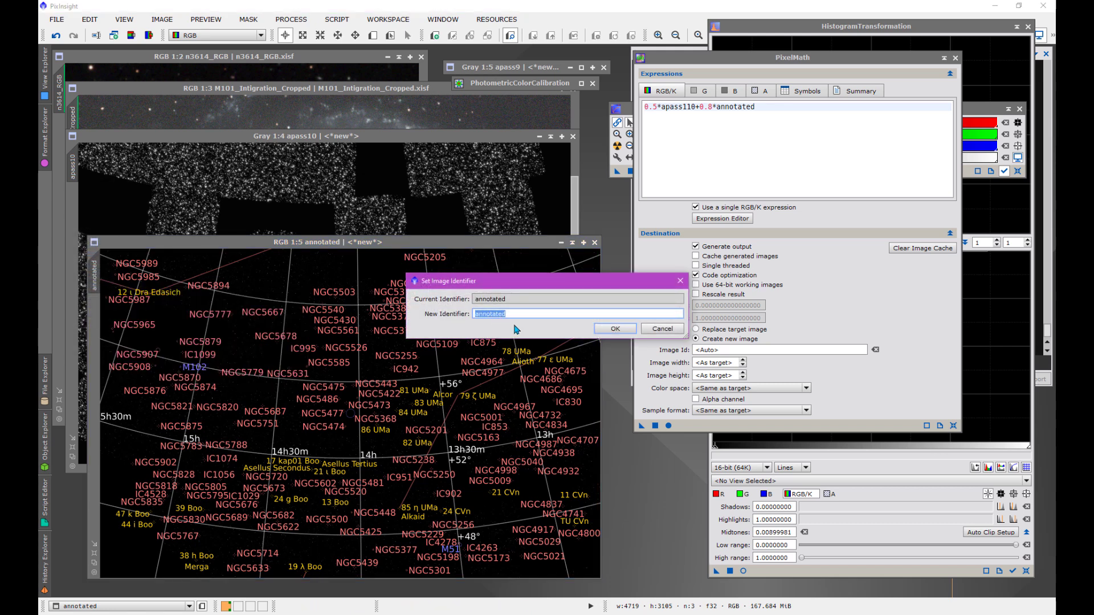
left_click(626, 330)
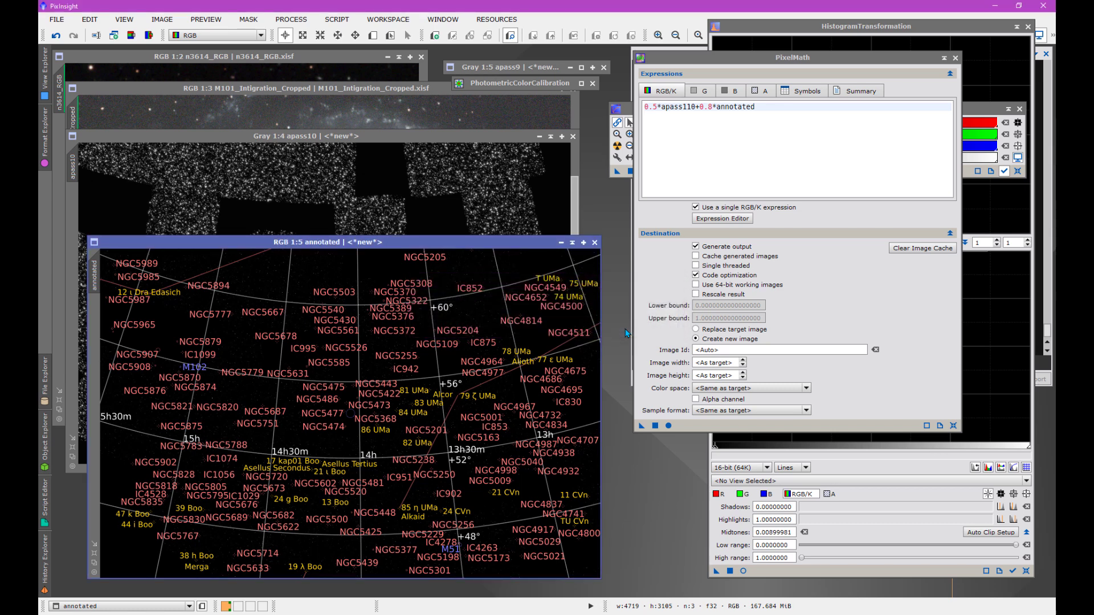
- Correct the PixelMath expression to 0.5*apass10+0.8*annotated and run it on the annotated image
left_click(690, 107)
key("BackSpace")
type("0")
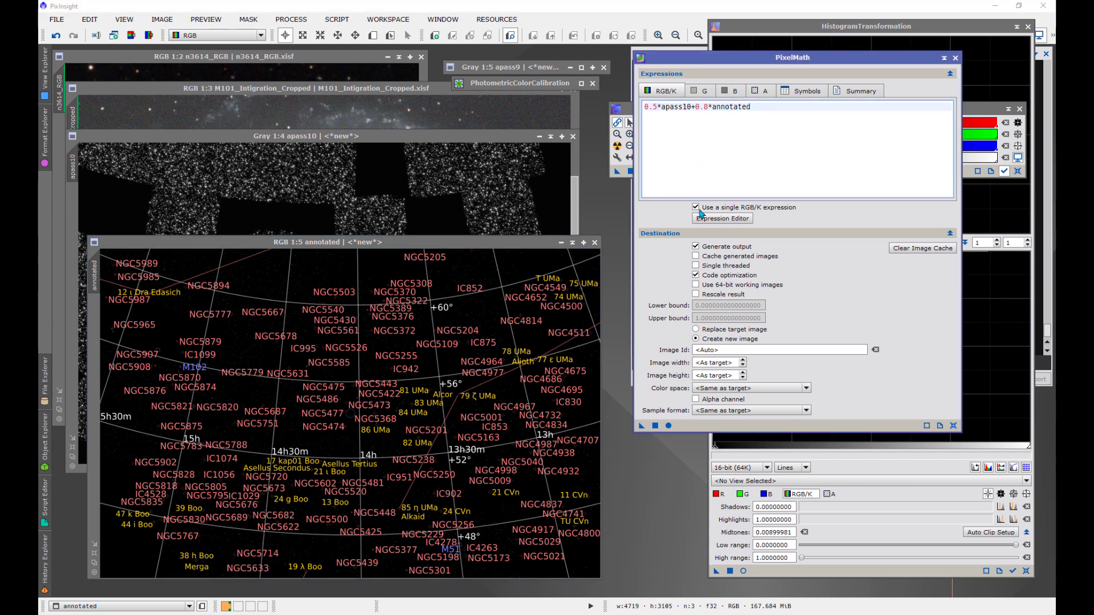
mouse_move(641, 425)
left_mouse_down()
mouse_move(533, 428)
mouse_move(527, 370)
mouse_move(483, 359)
left_mouse_up()
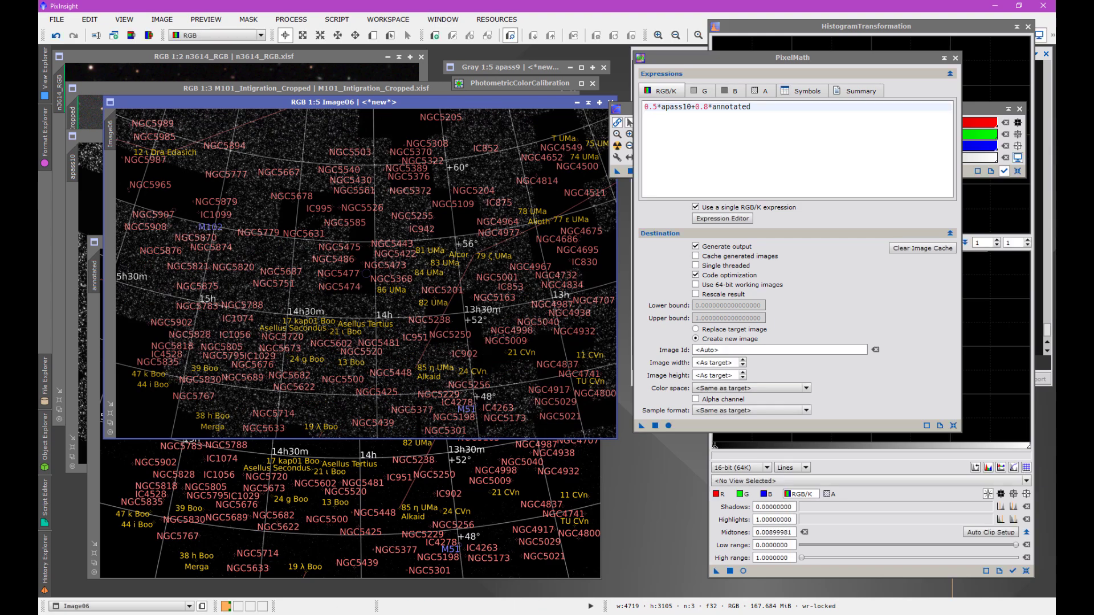
- Move the blended image's window over the annotated one and examine the APASS DR10 coverage around M101
left_click_drag(380, 102, 365, 160)
scroll(368, 267, "up", 2)
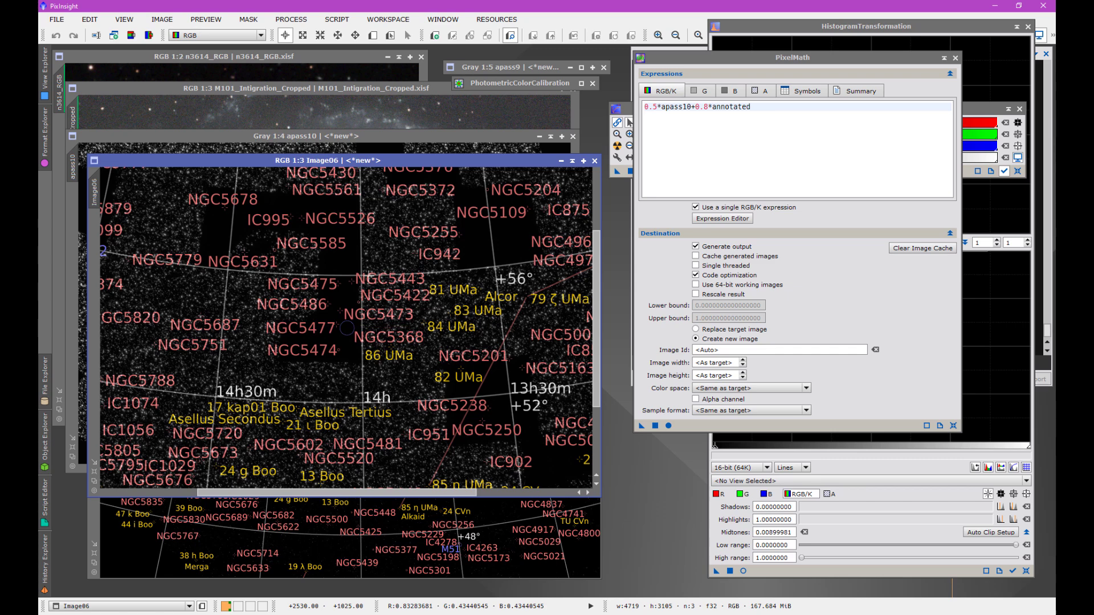
scroll(368, 275, "up", 1)
scroll(368, 276, "up", 1)
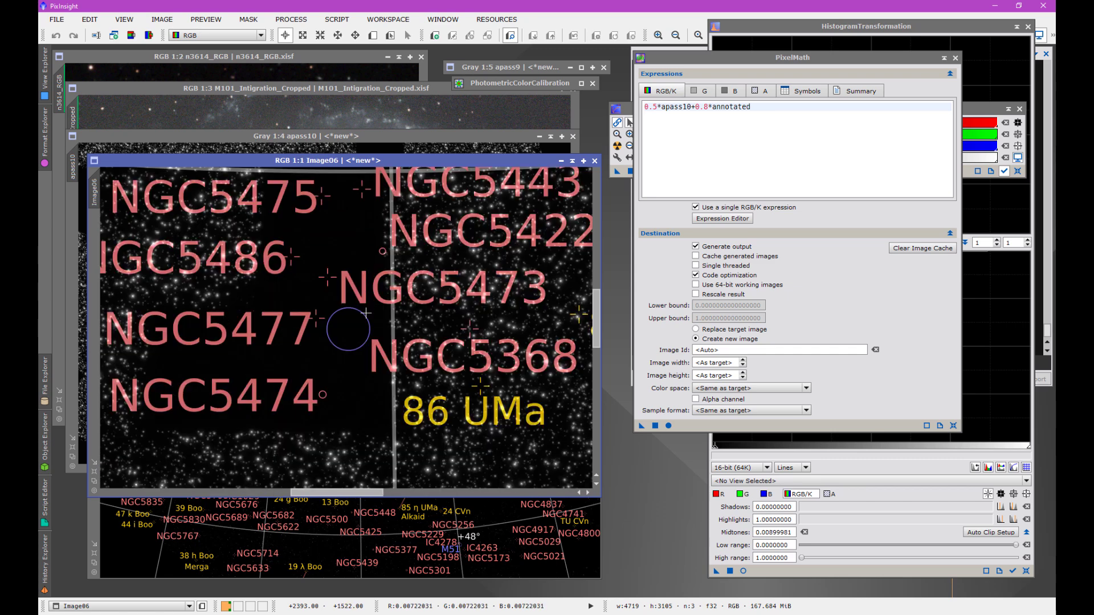
scroll(364, 330, "down", 1)
scroll(363, 342, "up", 1)
- Examine the star coverage around M51 in the blended image
left_click_drag(595, 328, 596, 451)
left_click_drag(371, 495, 462, 505)
scroll(443, 357, "up", 1)
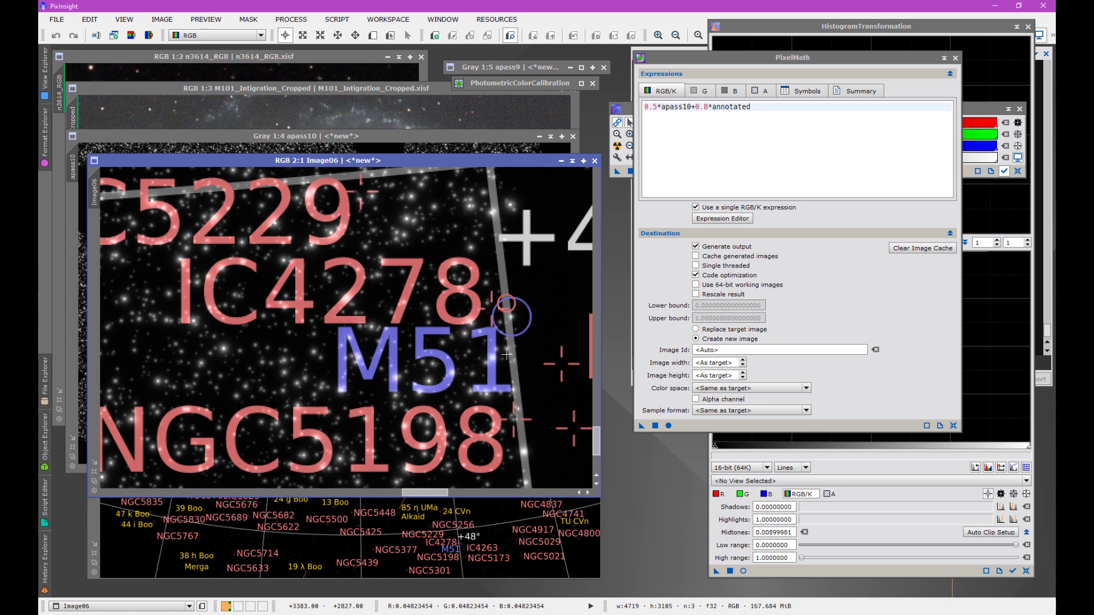
left_click_drag(431, 496, 445, 498)
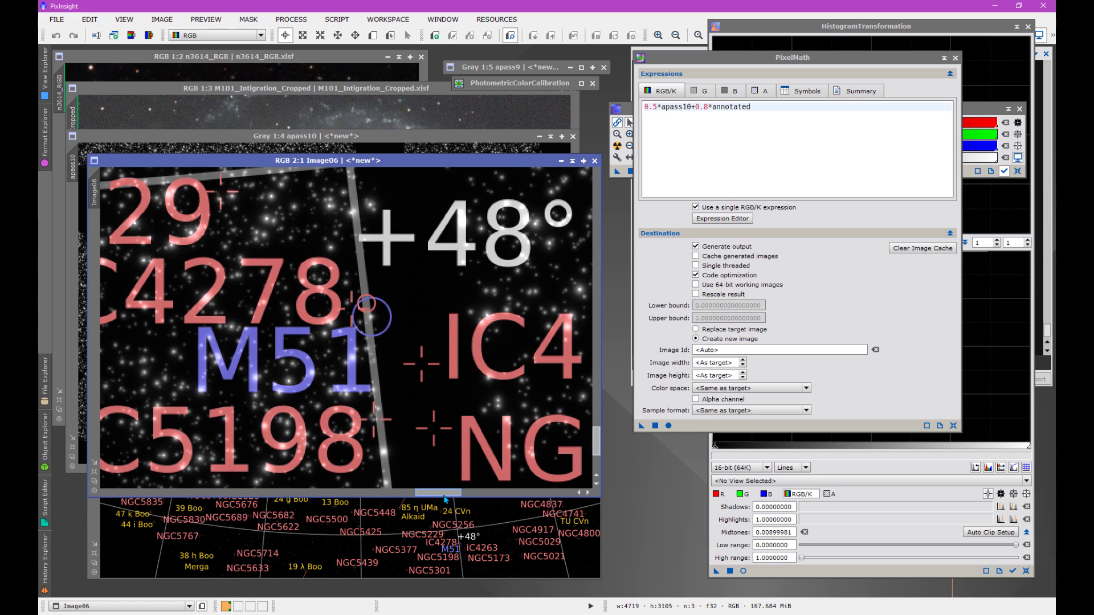
- Review the coverage gaps across the wider blended field and bring apass10 back to the front
scroll(401, 479, "down", 4)
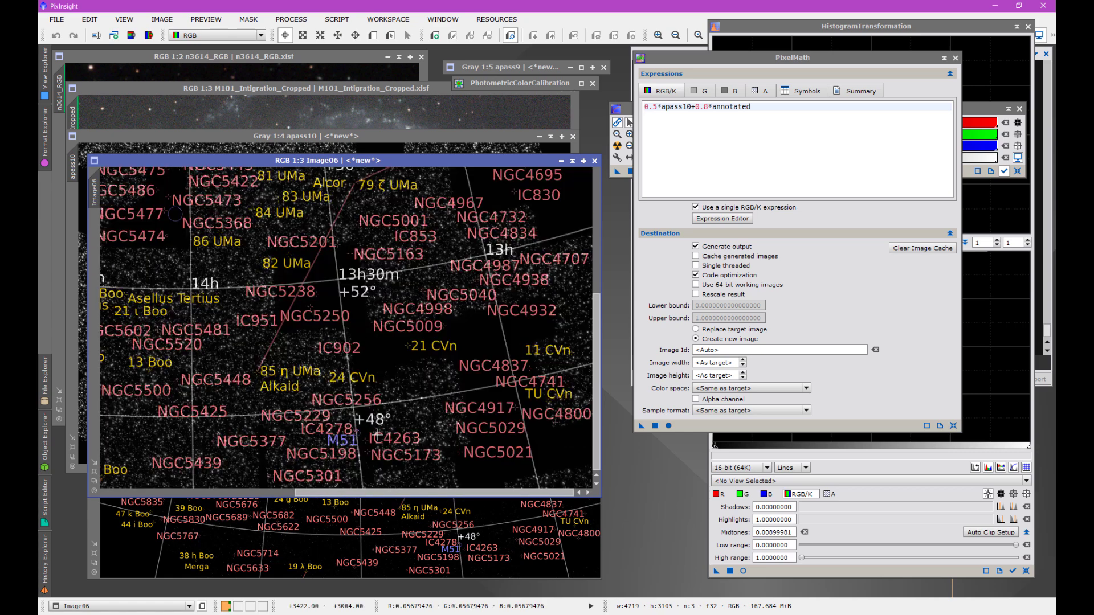
scroll(438, 480, "down", 1)
scroll(377, 434, "up", 1)
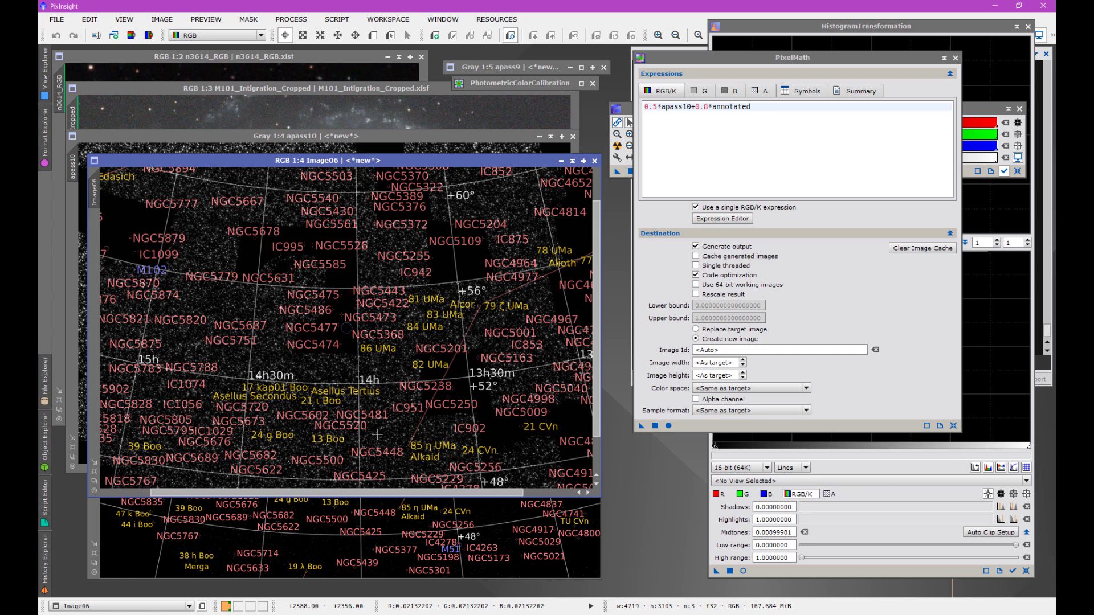
left_click(296, 137)
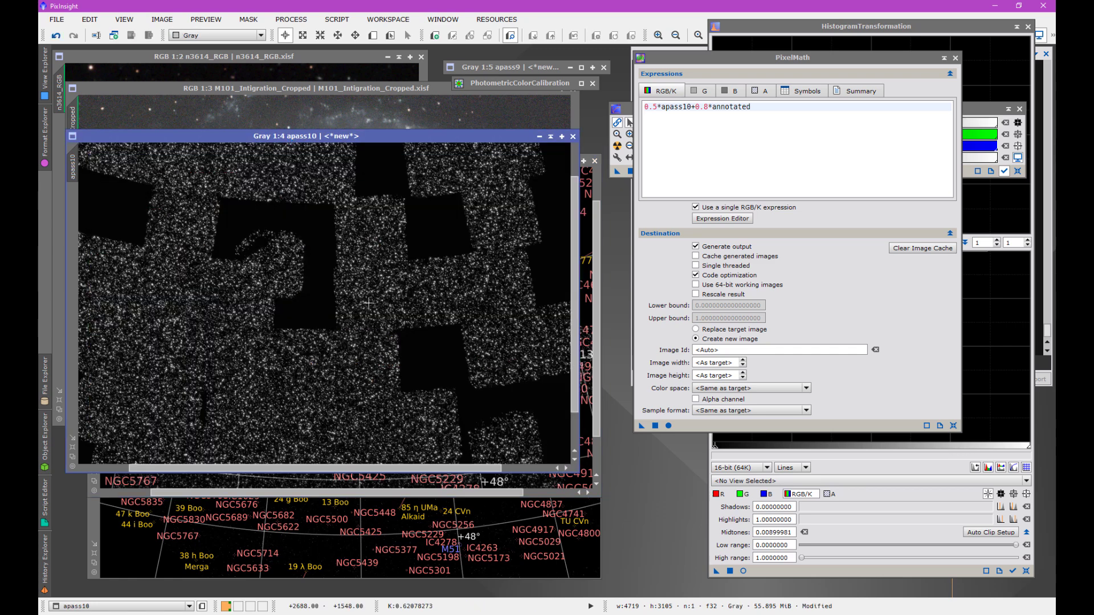